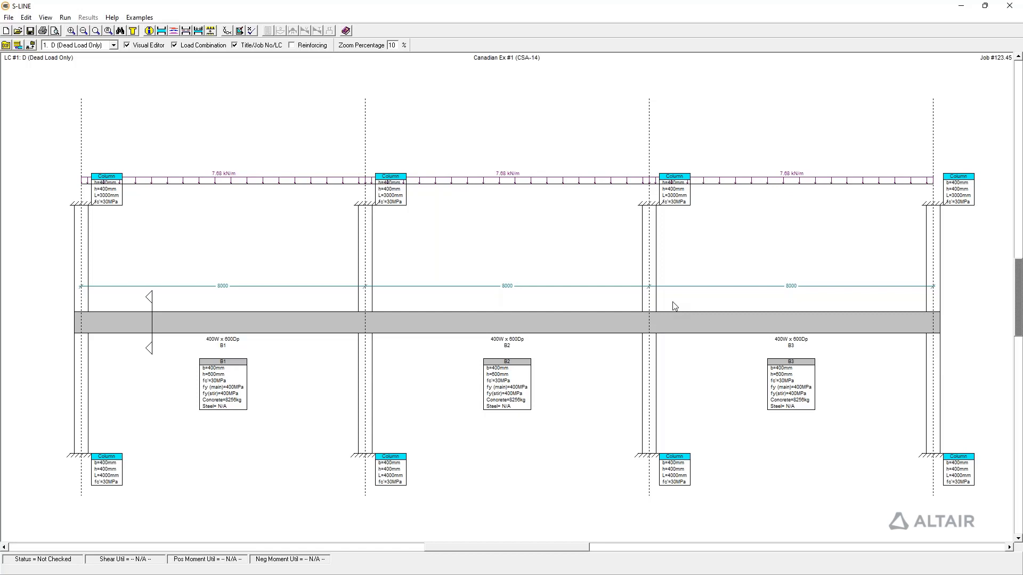
Step: Review the project's general information, including the available bar types, and keep the Canadian bar type
left_click(32, 20)
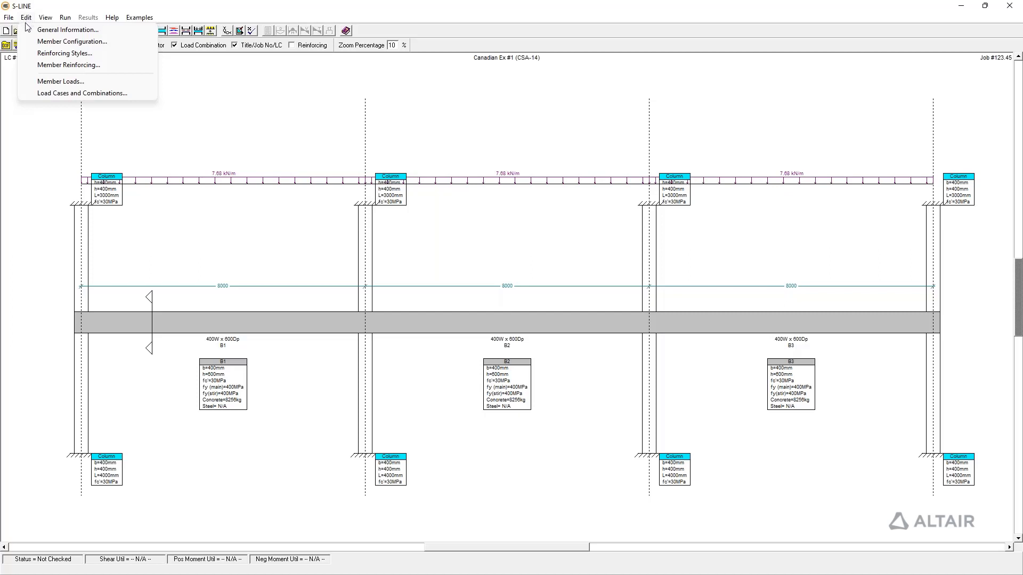
left_click(479, 107)
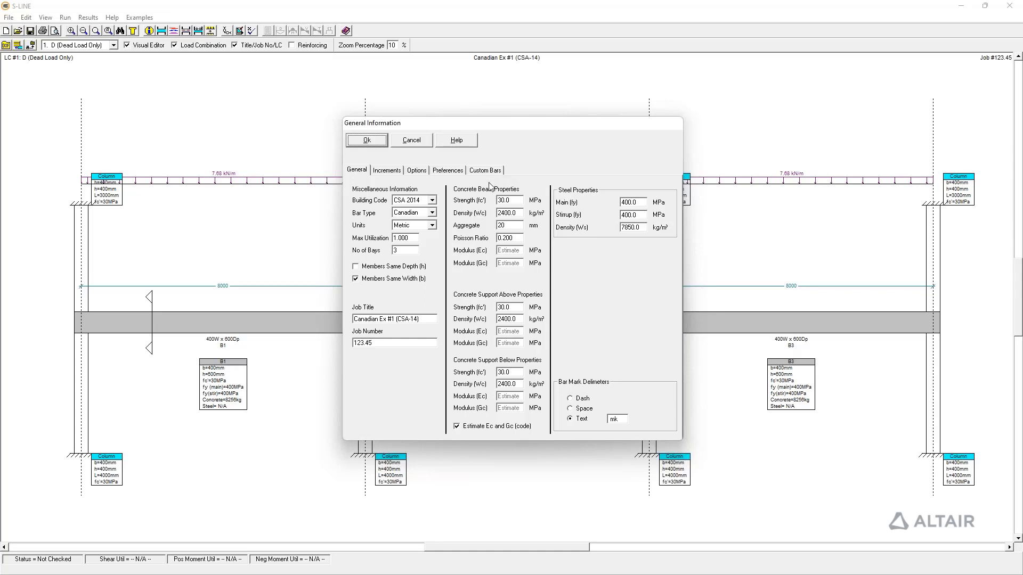
left_click(432, 214)
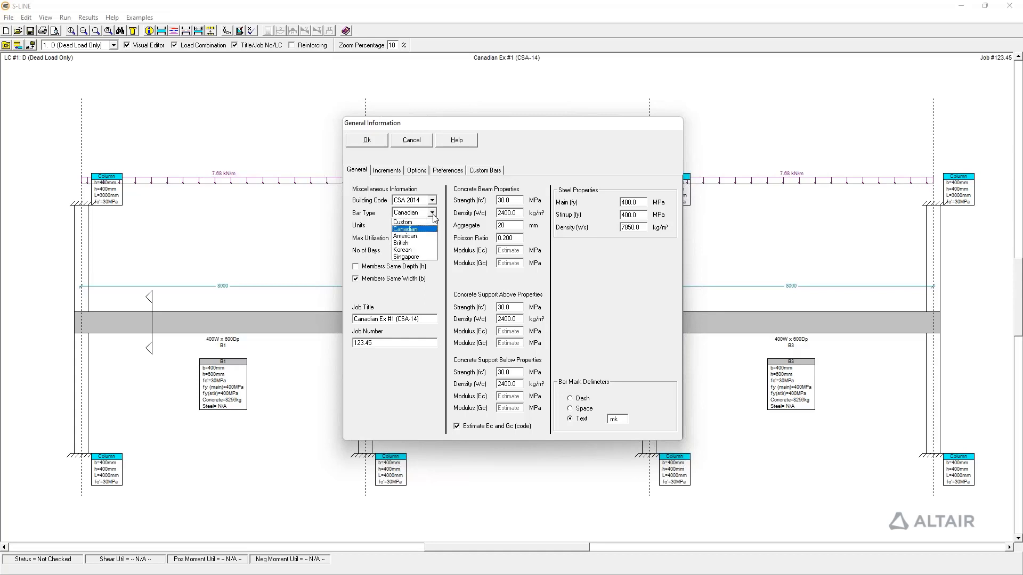
left_click(433, 215)
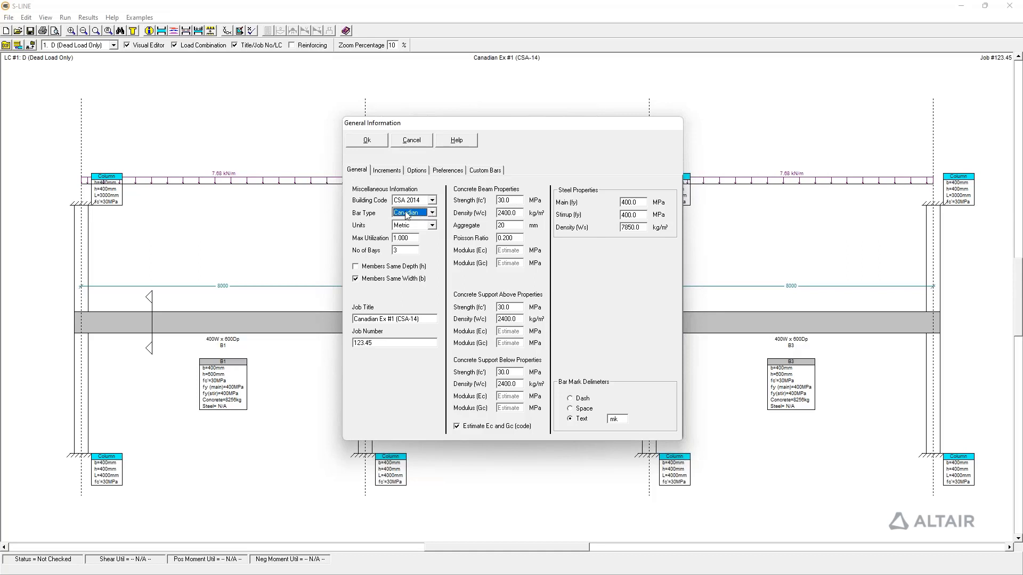
left_click(366, 141)
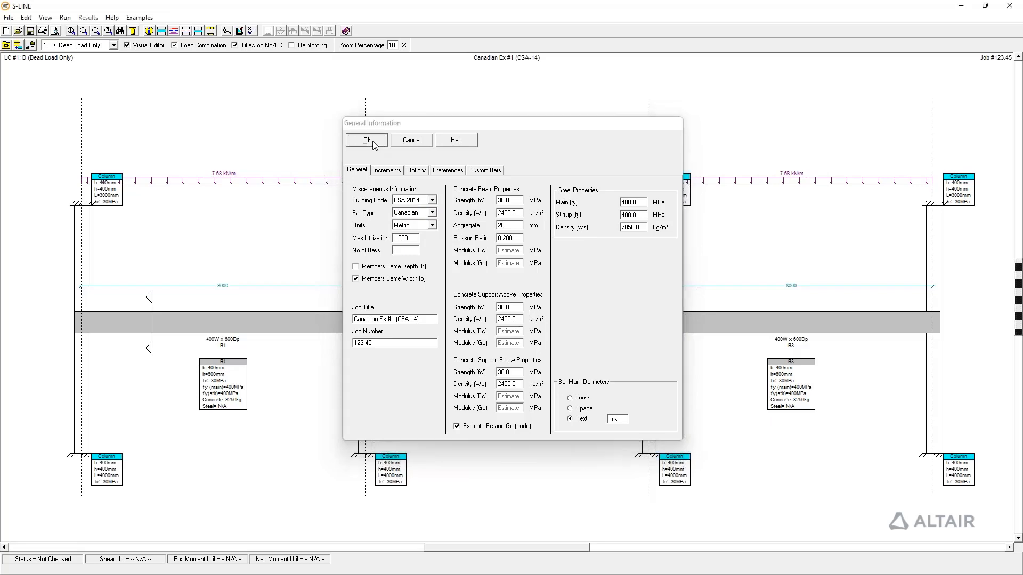
Step: Open the member configuration and examine the end condition options for B1's left support above
left_click(25, 17)
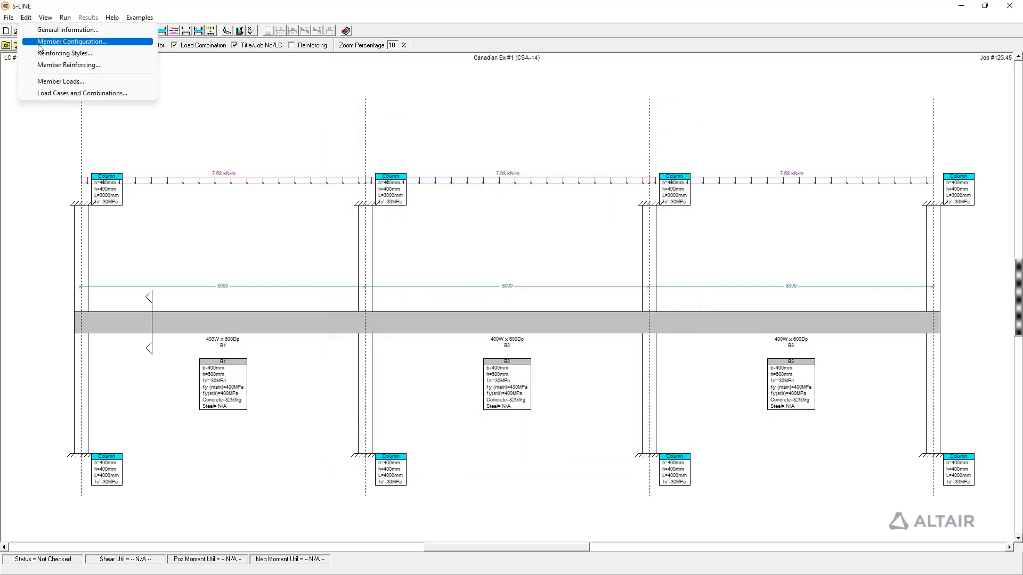
left_click(71, 41)
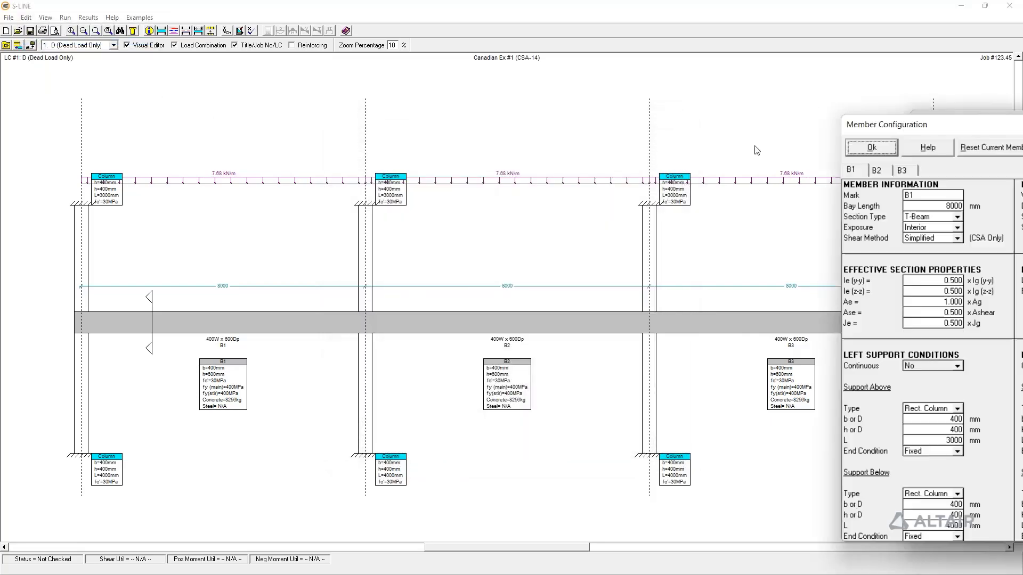
left_click_drag(960, 134, 438, 134)
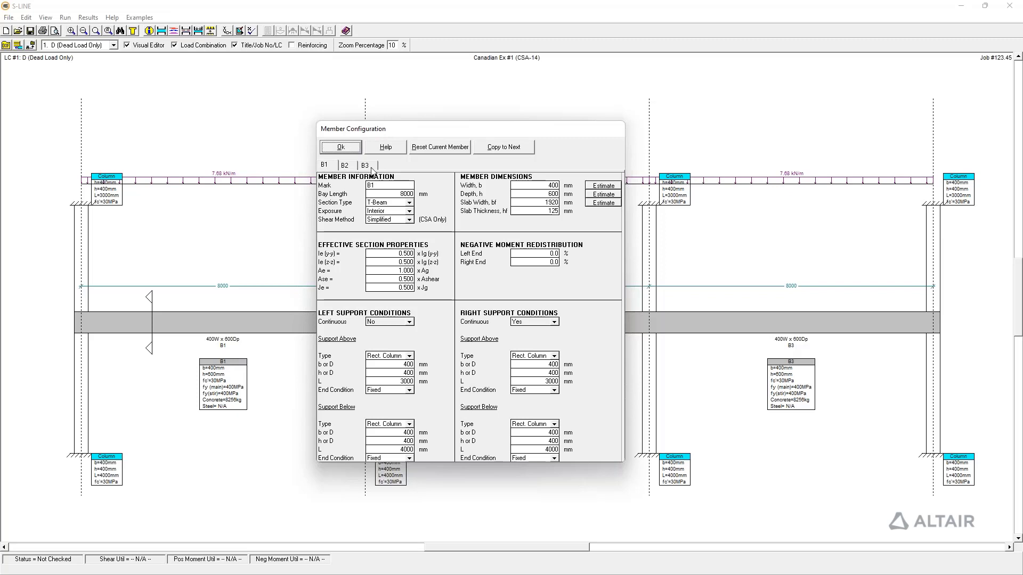
left_click_drag(410, 136, 714, 16)
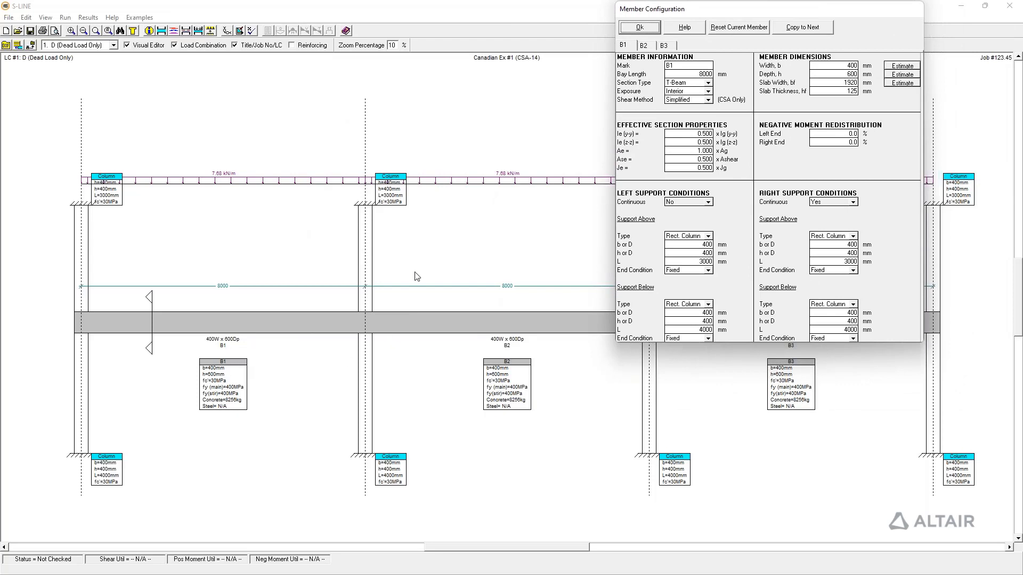
left_click_drag(778, 13, 529, 88)
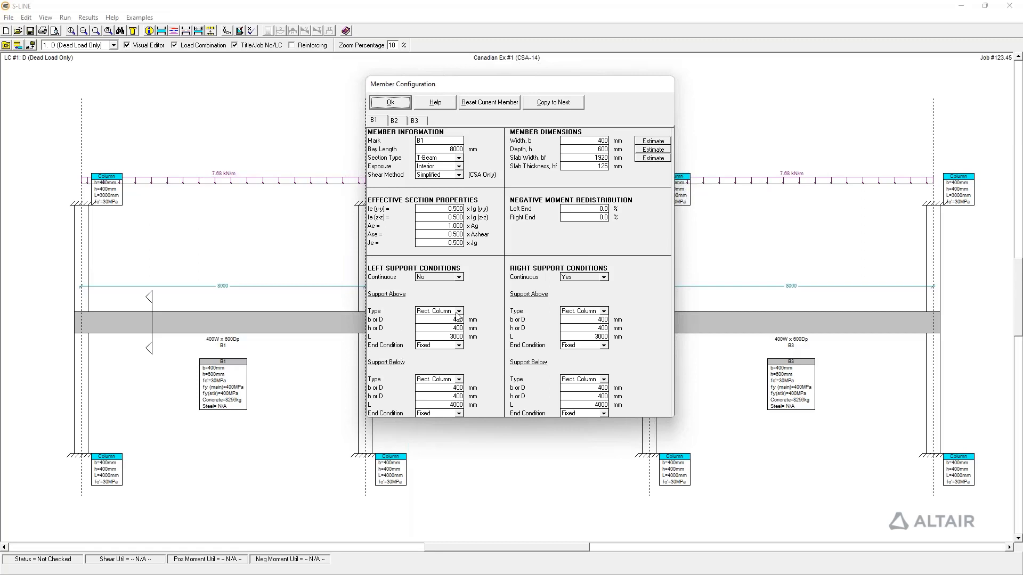
left_click(459, 346)
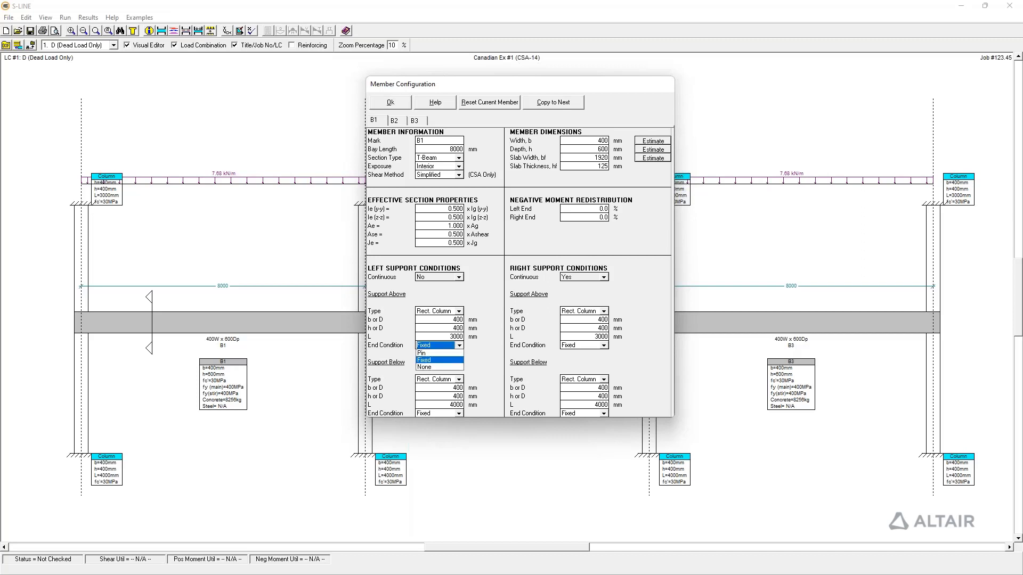
left_click(459, 345)
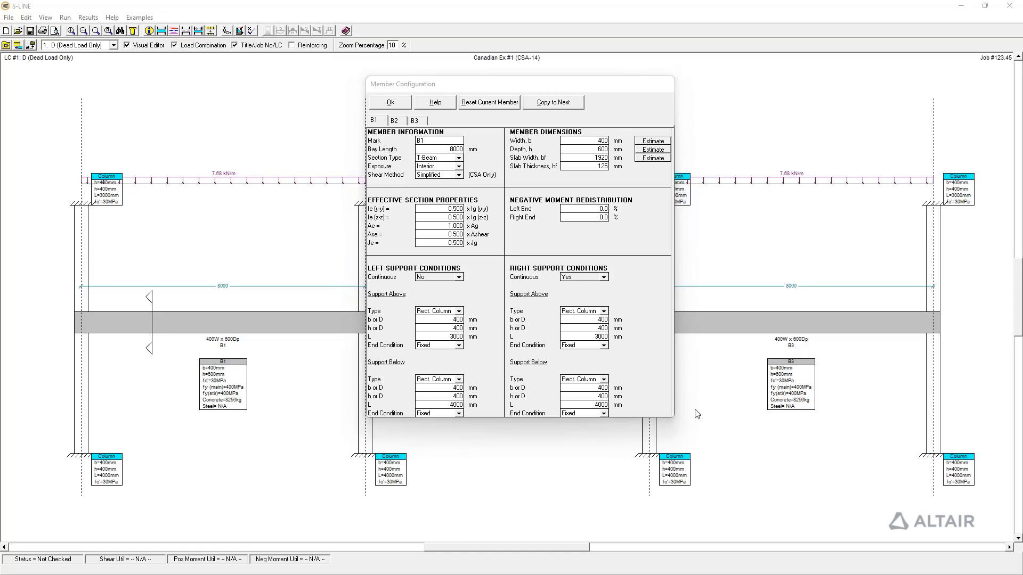
Step: Look over the configuration of members B3 and B2, and close the member configuration
left_click(415, 120)
left_click(394, 121)
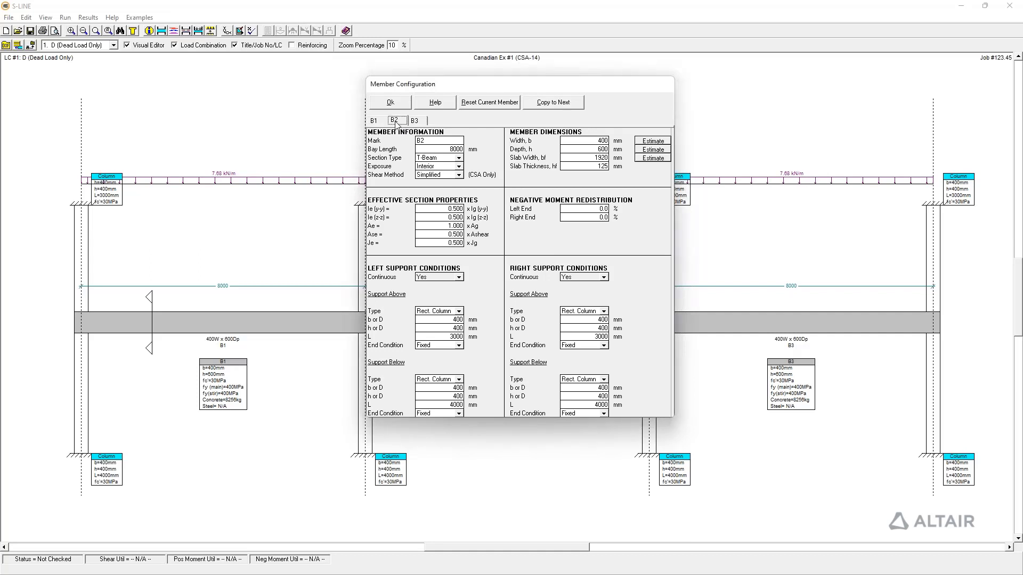
left_click(390, 104)
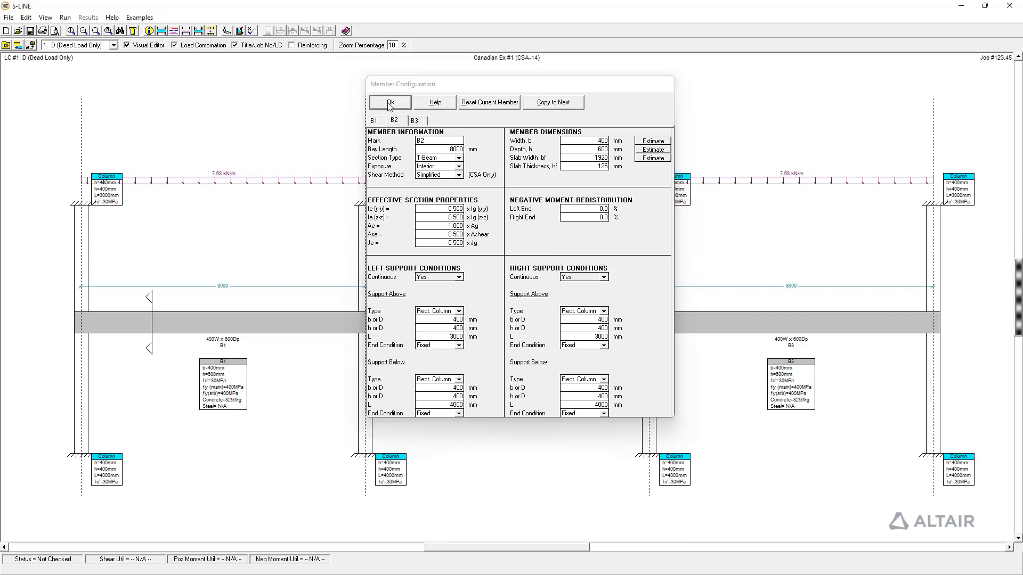
Step: Open the reinforcing styles and review Top Bar Style #1, the bottom bar settings, and the miscellaneous cover and stirrup settings
left_click(26, 18)
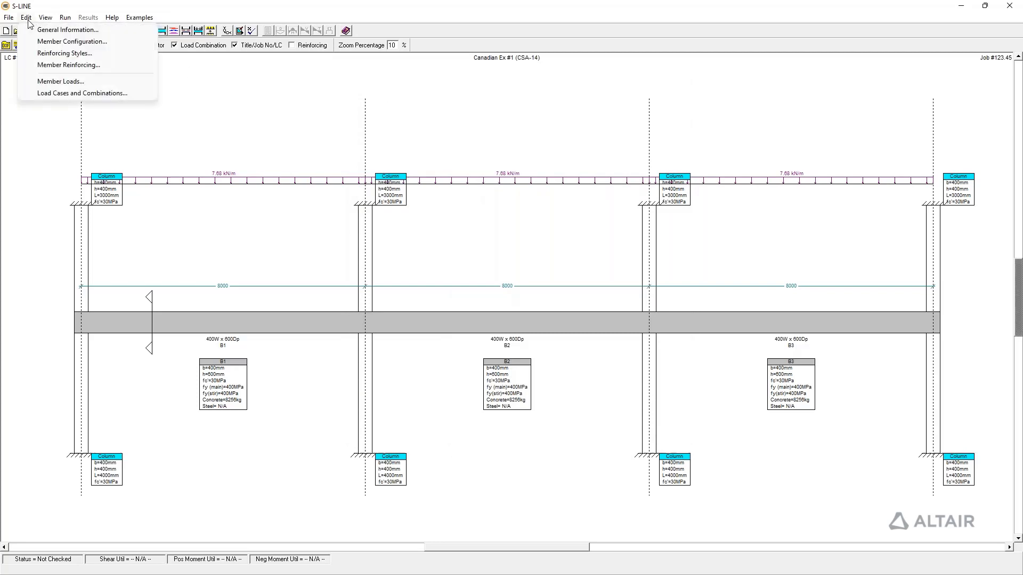
left_click(38, 54)
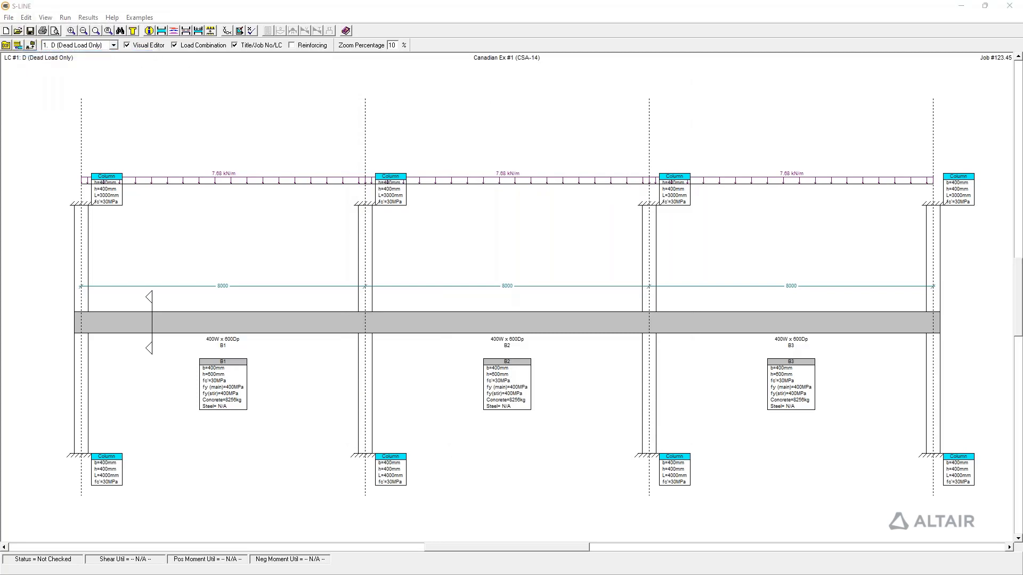
left_click_drag(920, 149, 413, 165)
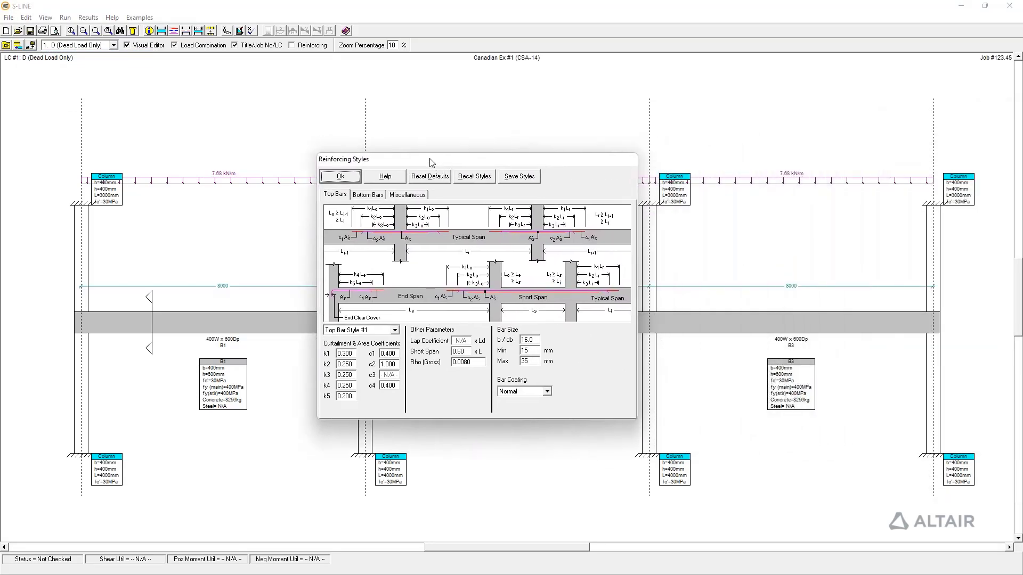
left_click(397, 331)
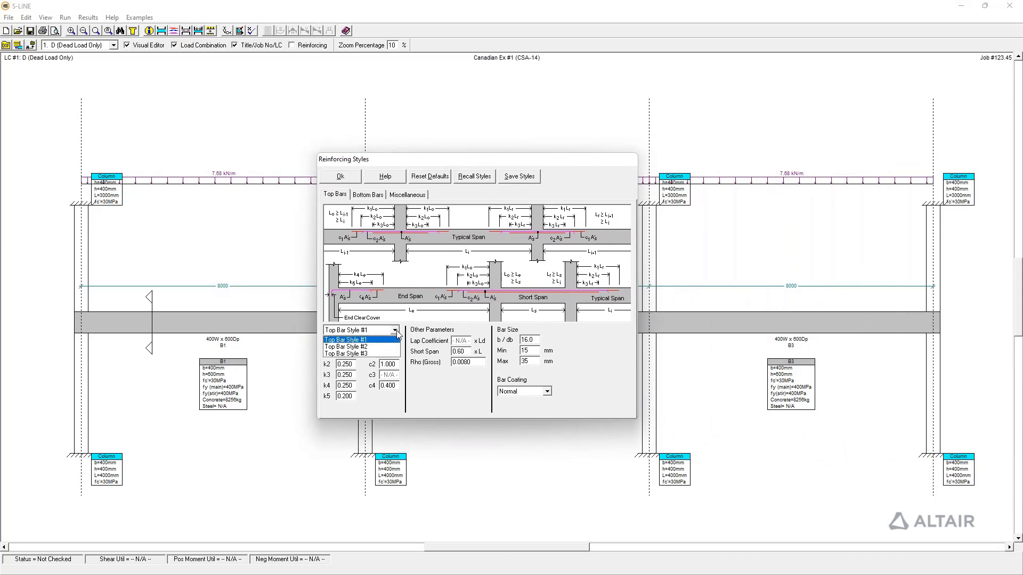
left_click(364, 341)
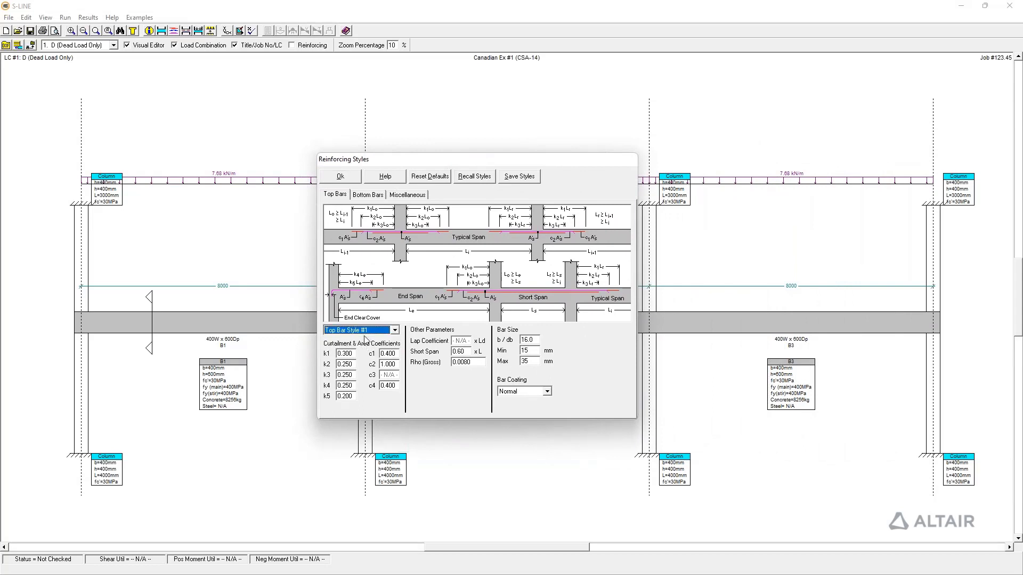
left_click(367, 330)
left_click(365, 340)
left_click(362, 198)
left_click(402, 197)
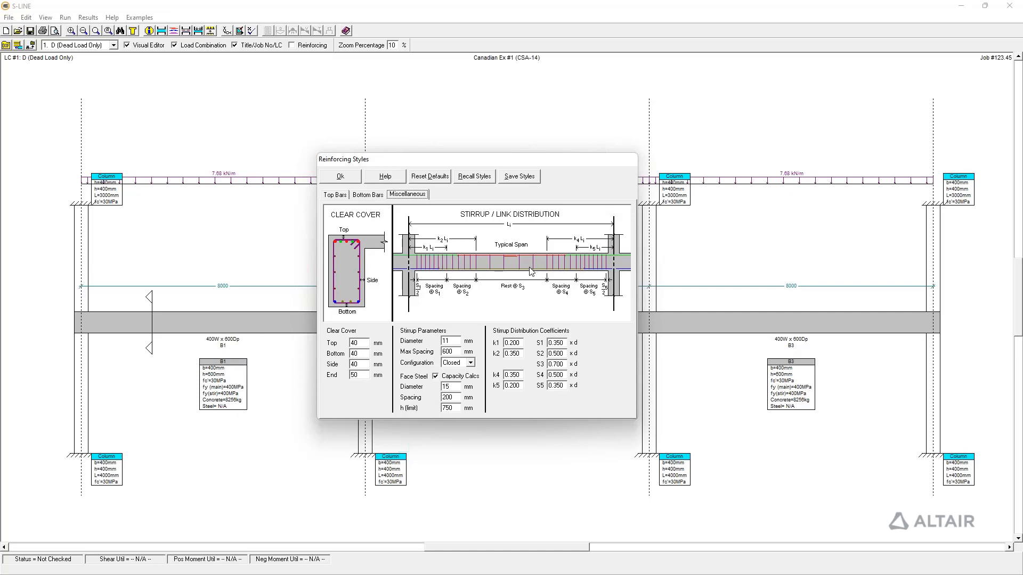
Step: Choose Top Bar Style #2 for the top bars and apply the reinforcing styles to the beam
left_click(344, 196)
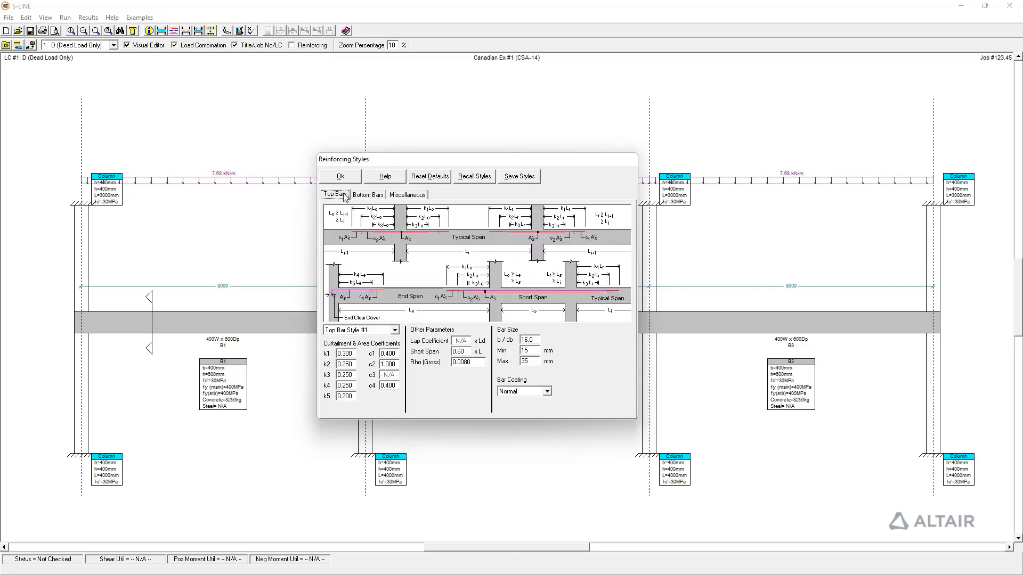
left_click(394, 330)
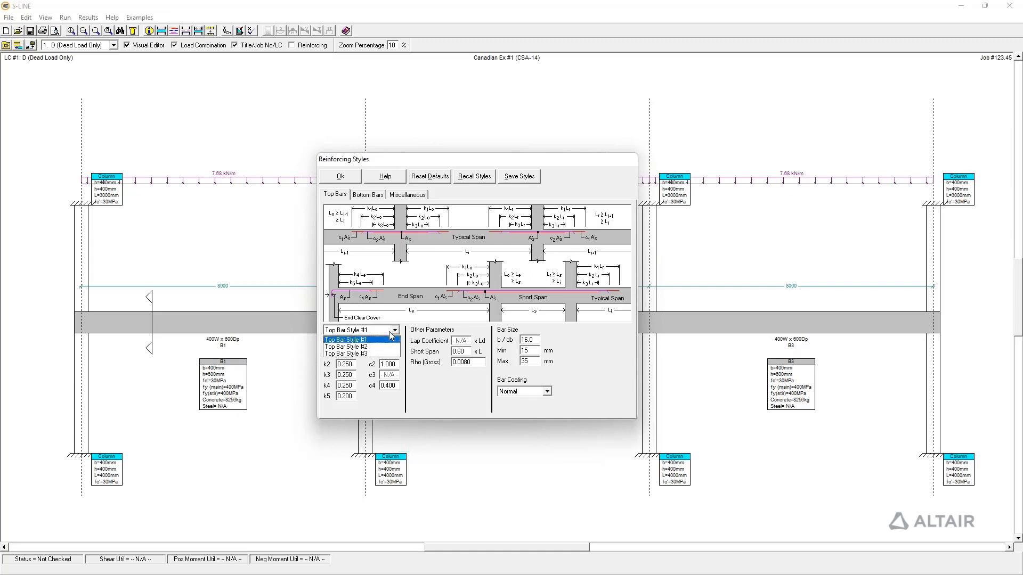
left_click(379, 348)
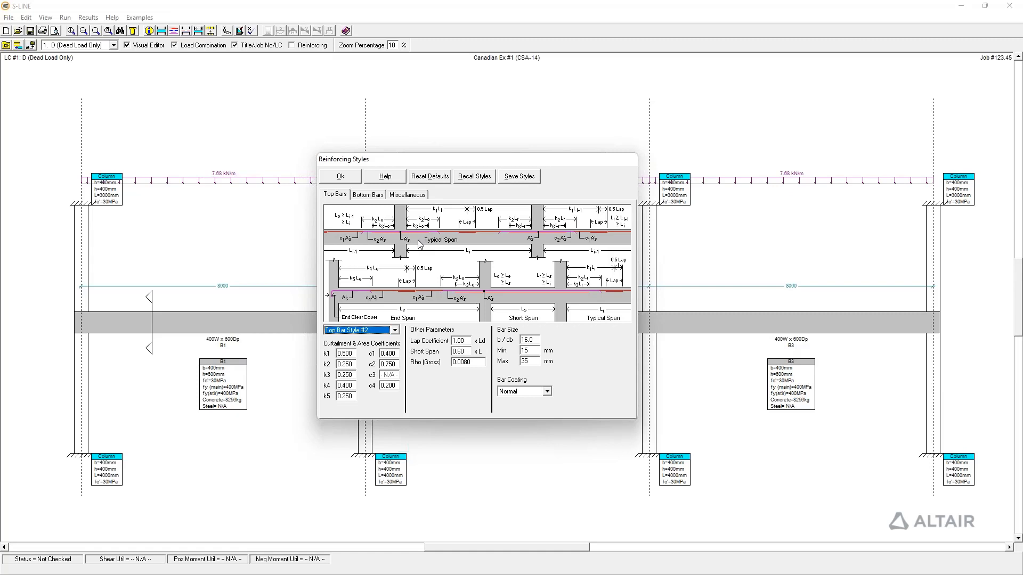
left_click(354, 181)
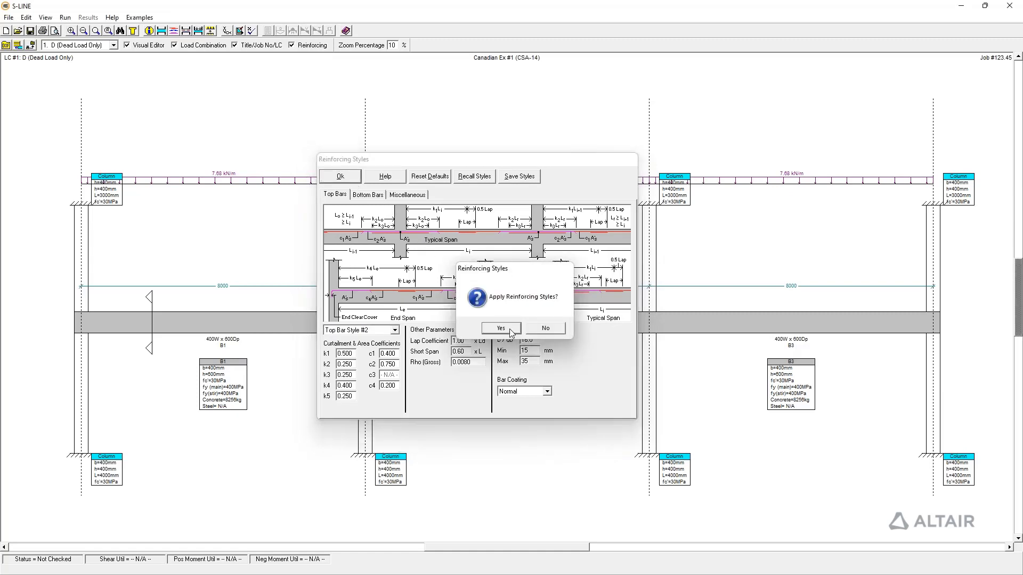
left_click(501, 328)
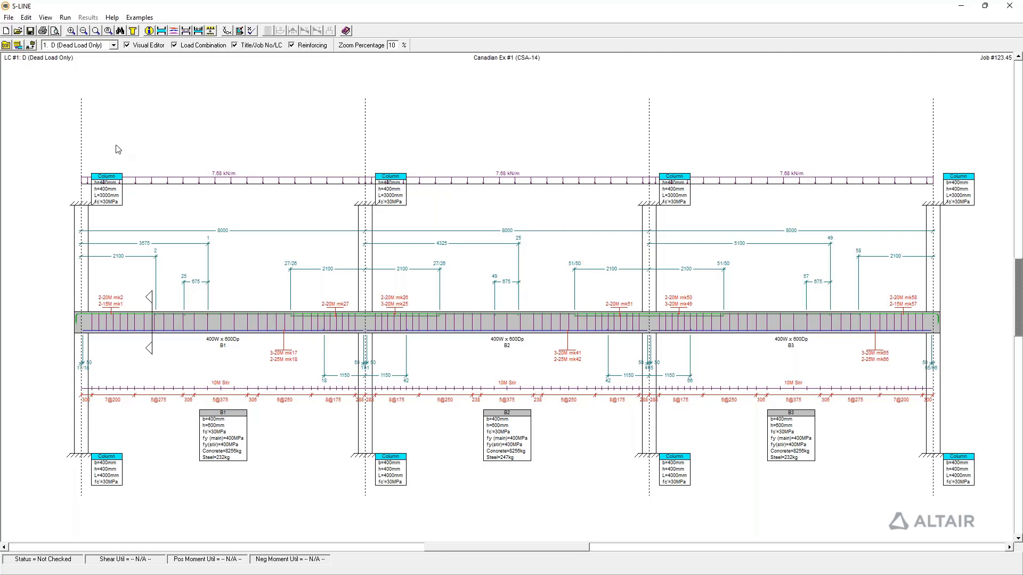
Step: Open the member reinforcing data to examine the bar layout of the beam
left_click(26, 17)
left_click(53, 65)
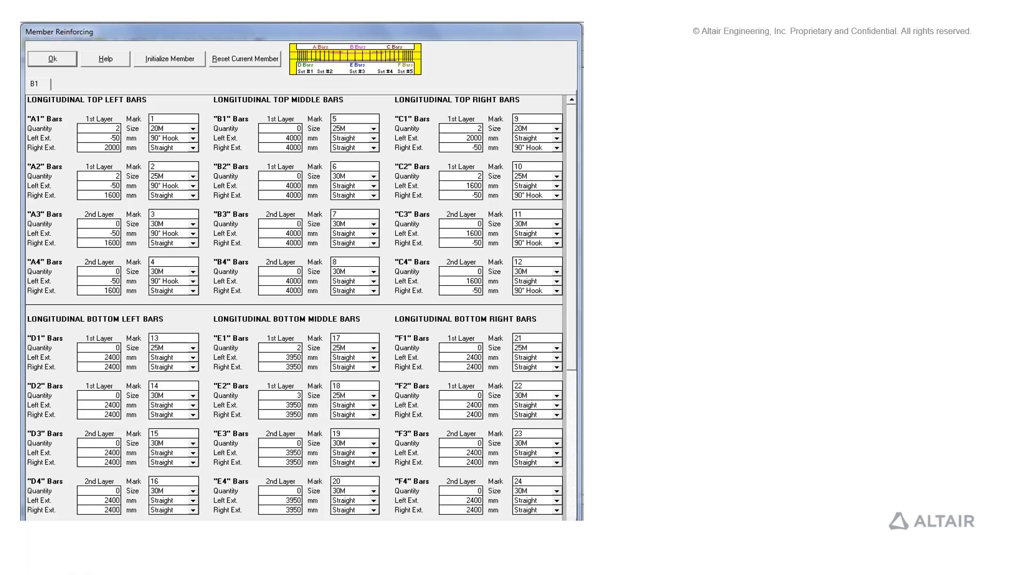
left_click(730, 367)
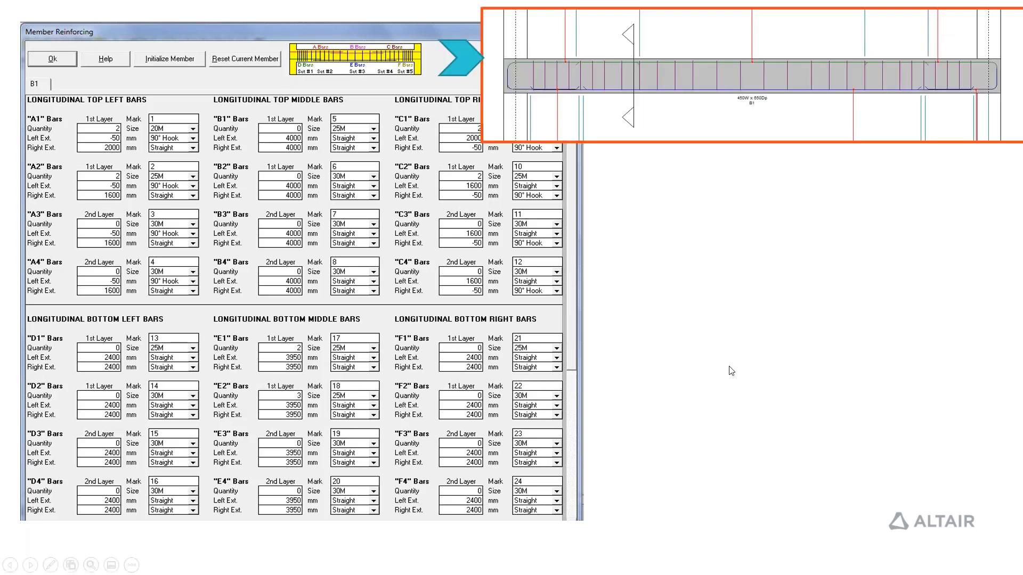
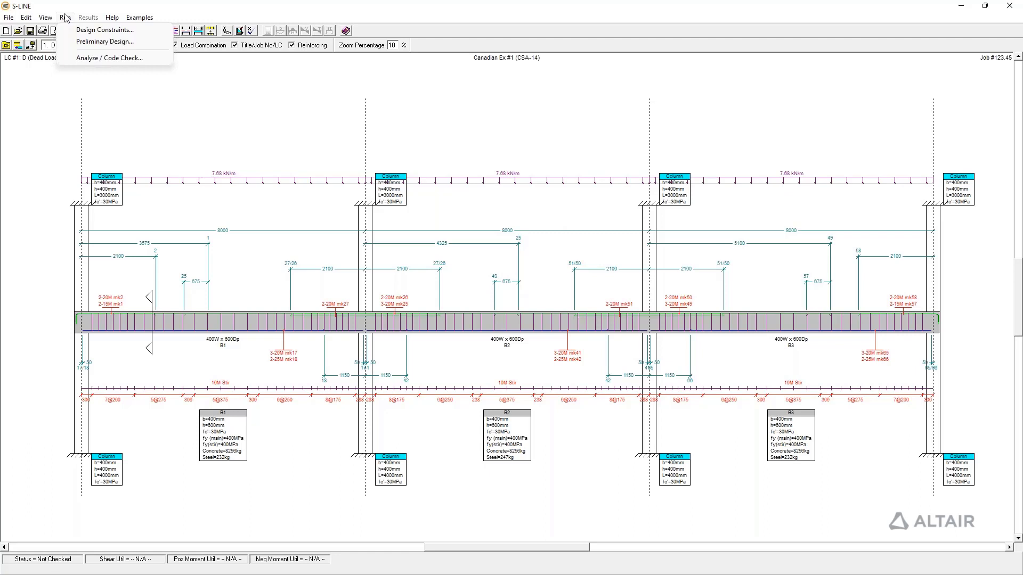
Step: Run the analysis and code check on the three-bay beam and close the completed run
left_click(79, 59)
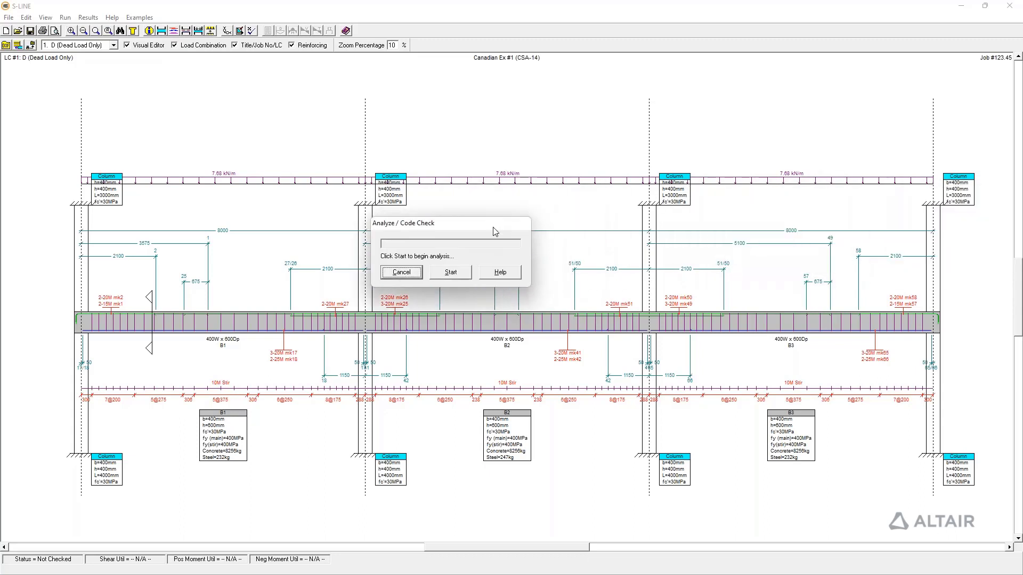
left_click_drag(559, 230, 524, 294)
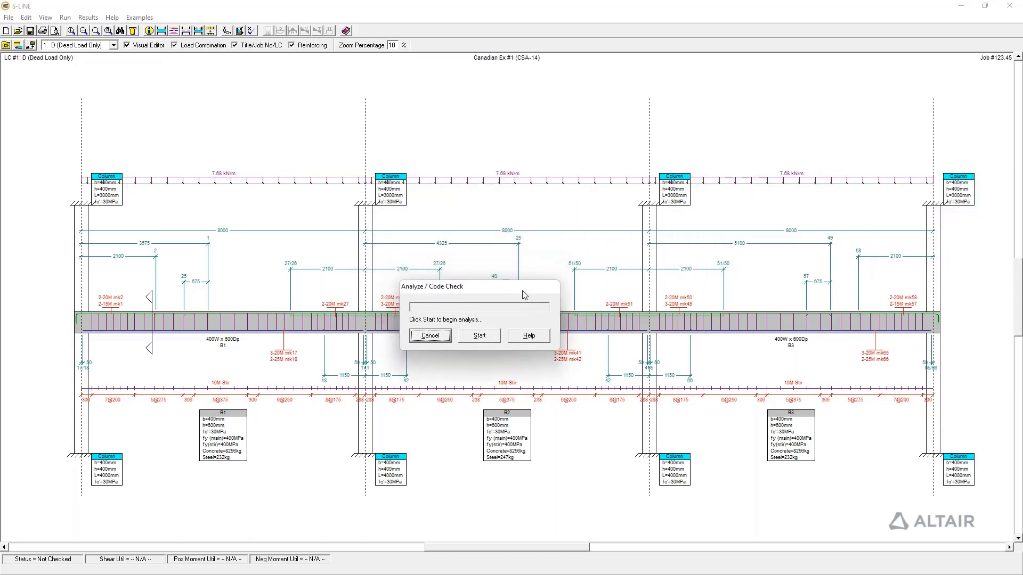
left_click(493, 338)
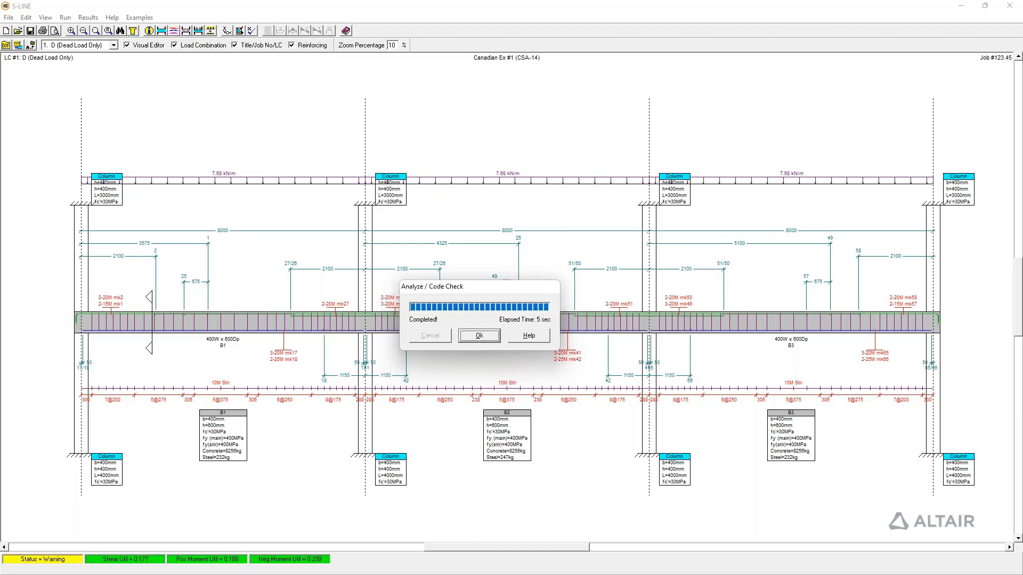
key("Return")
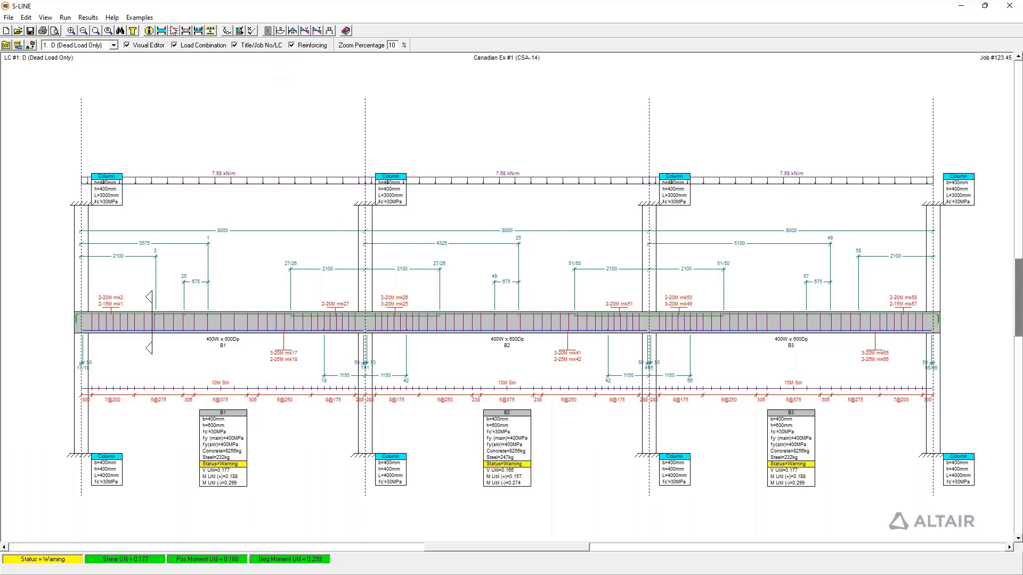
Step: Open the deflection diagrams of the analysed beam and move their window fully into view
left_click(85, 17)
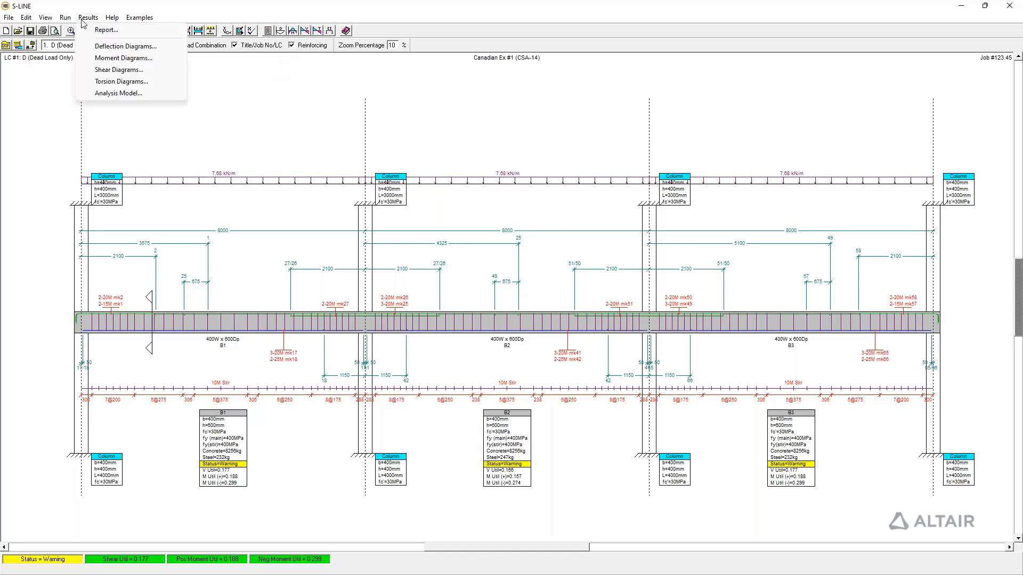
left_click(90, 46)
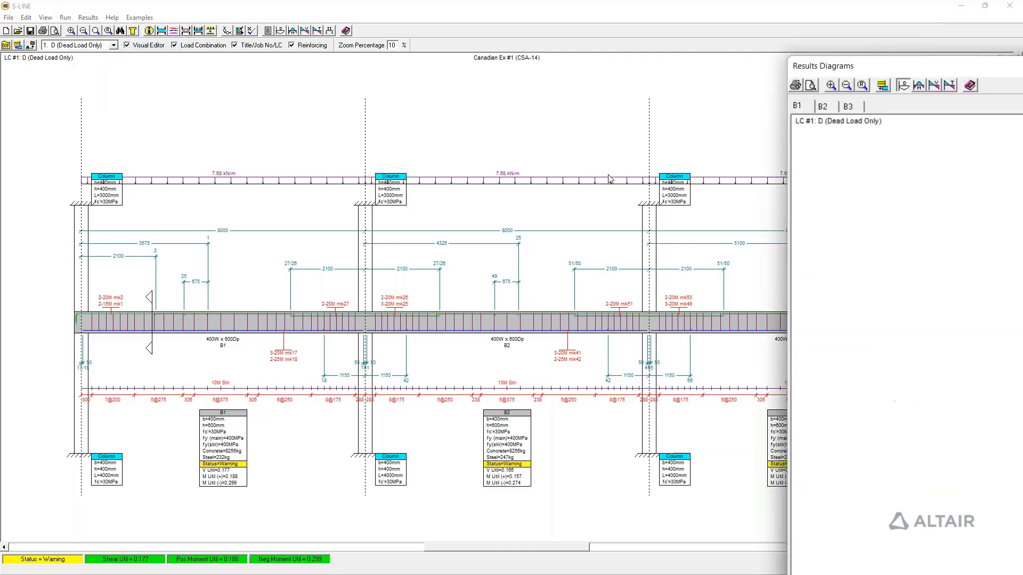
left_click_drag(872, 119, 441, 5)
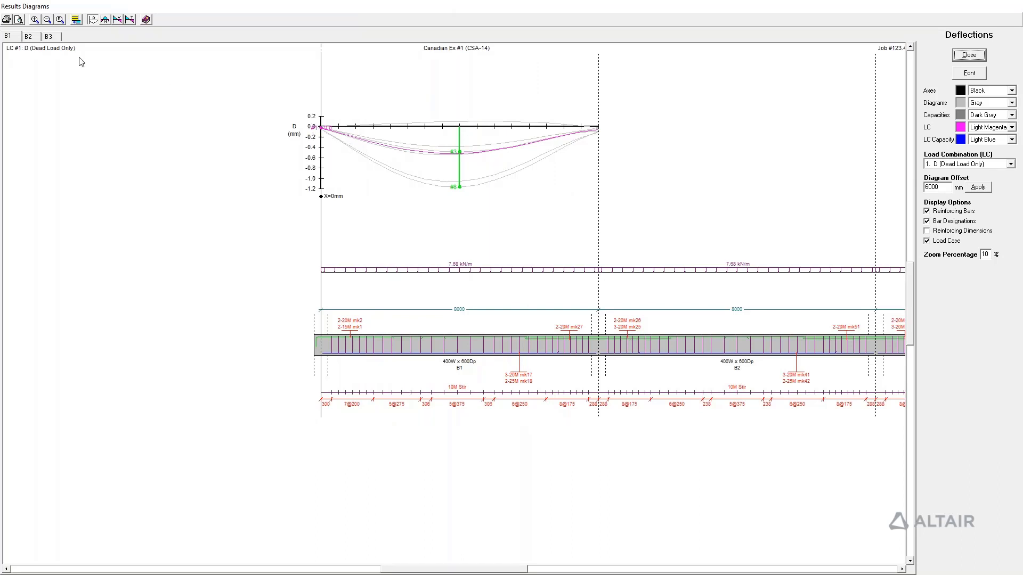
Step: Look through the deflection diagrams of spans B2 and B3 and return to span B1
left_click(28, 36)
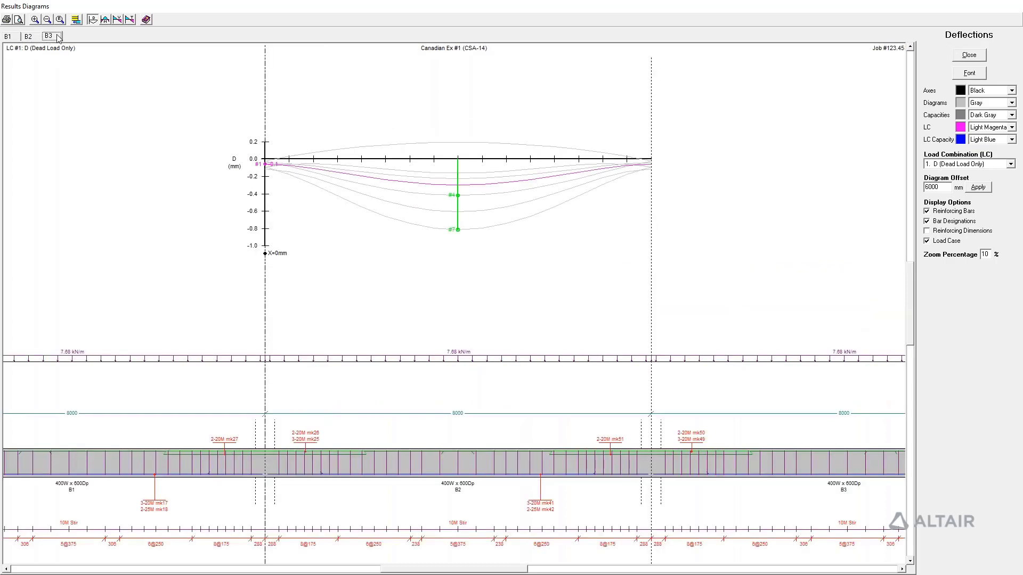
left_click(28, 36)
left_click(12, 37)
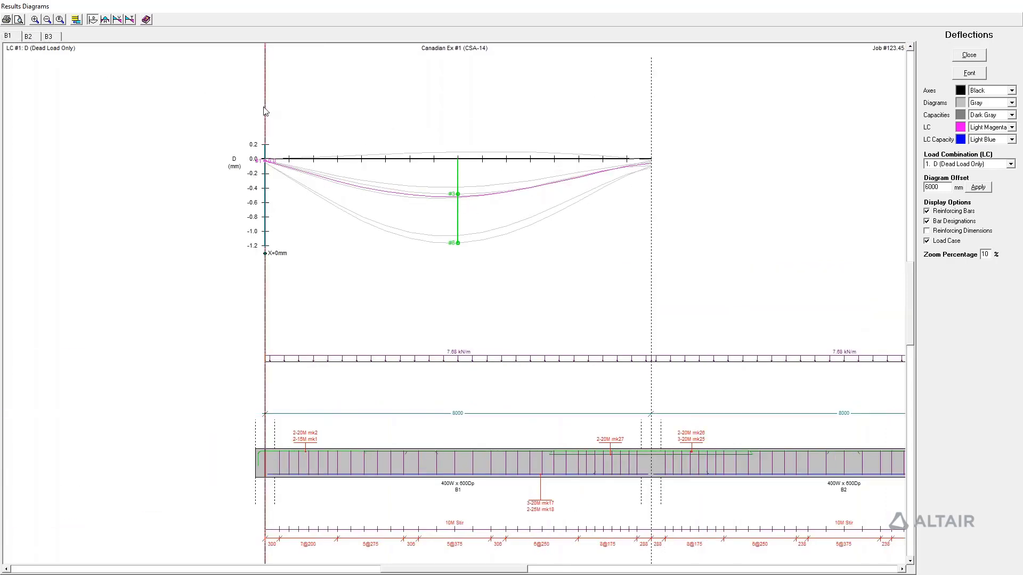
Step: Move the station marker on span B1 to X=4000 mm and show load combination 6, D + L1 (Net Deflection)
left_click_drag(265, 111, 426, 120)
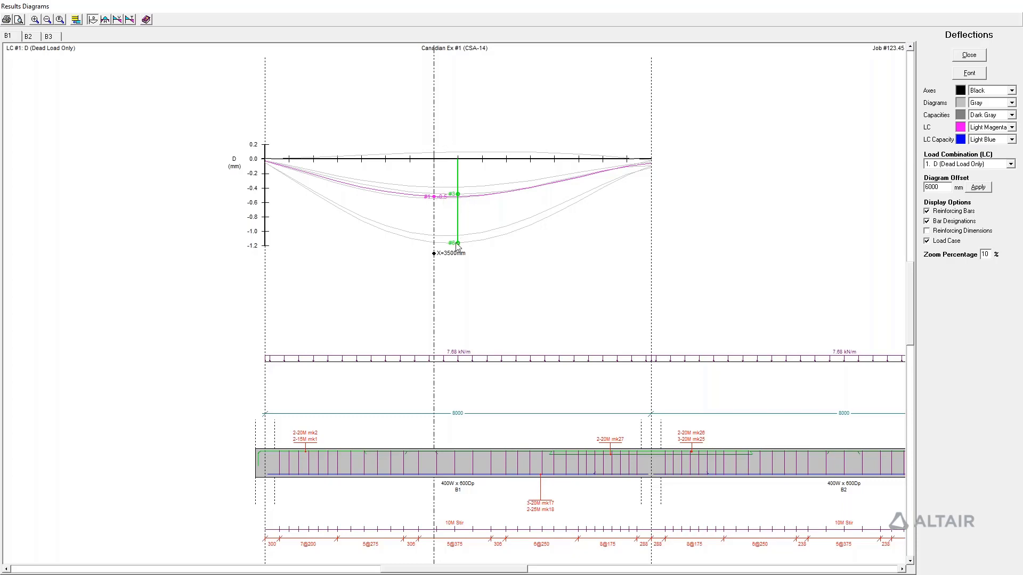
left_click_drag(434, 139, 459, 140)
left_click(971, 165)
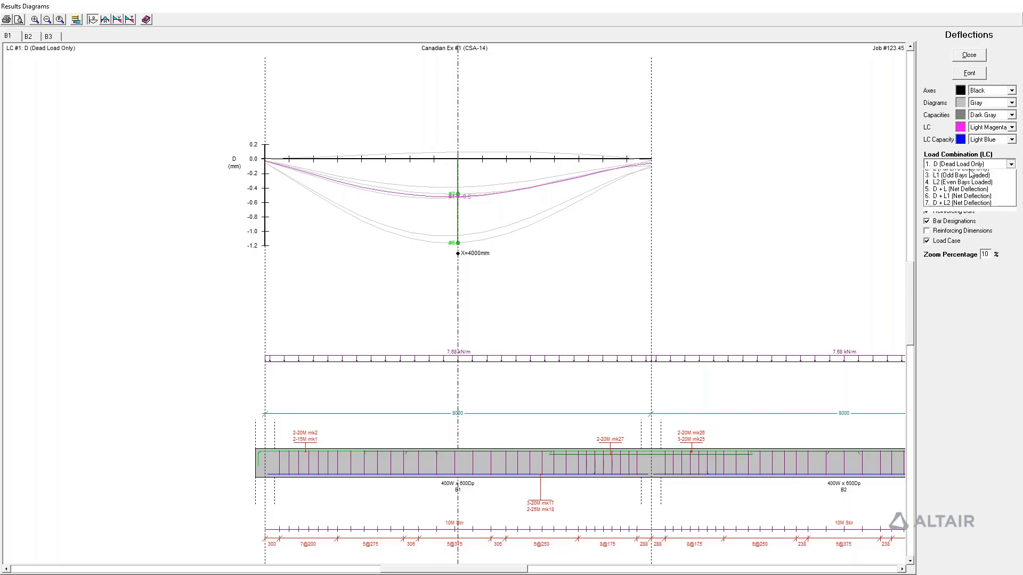
left_click(961, 196)
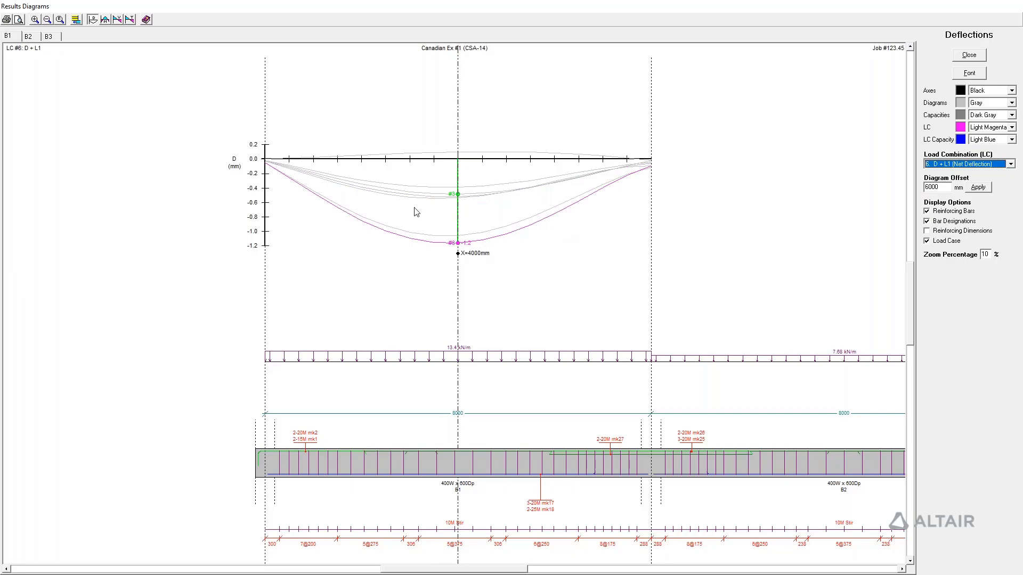
Step: View the moment, shear and torsion diagrams of B1, check the torsion diagram of B2, and close the results diagrams
left_click(106, 22)
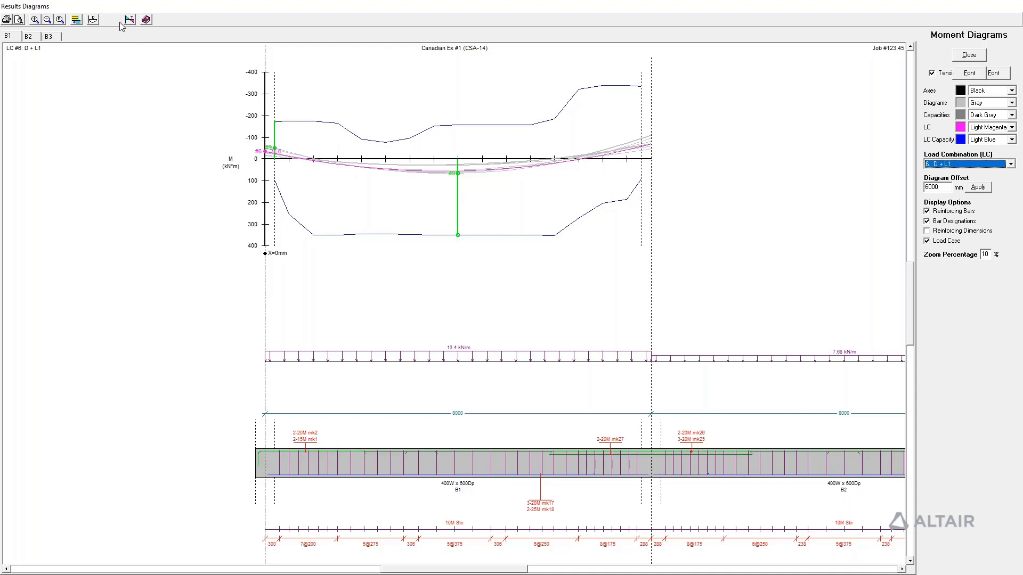
left_click(118, 20)
left_click(131, 20)
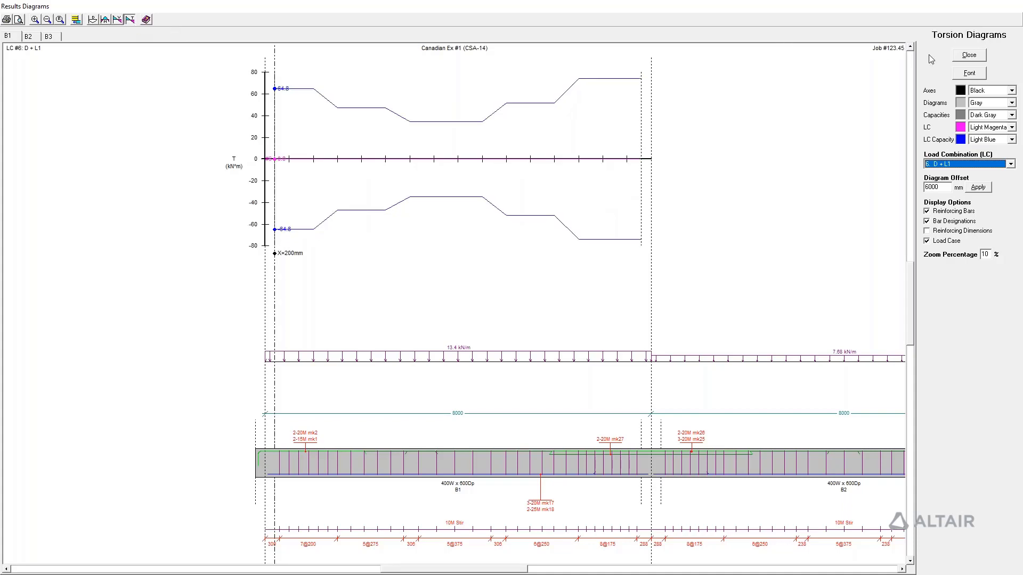
left_click(30, 37)
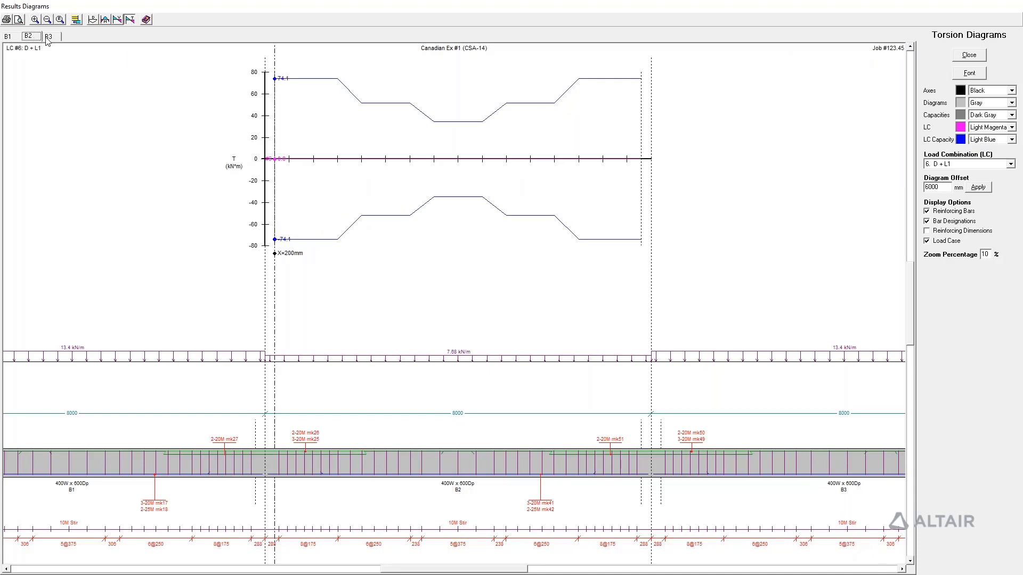
left_click(967, 55)
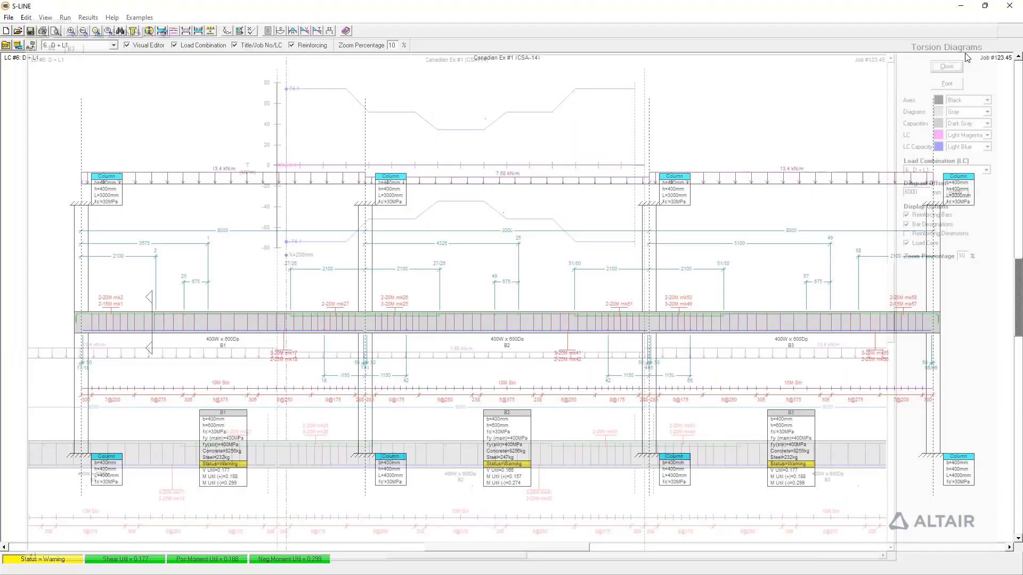
Step: Open the structural analysis model, compare its immediate and net long term deflections, and close it
left_click(329, 31)
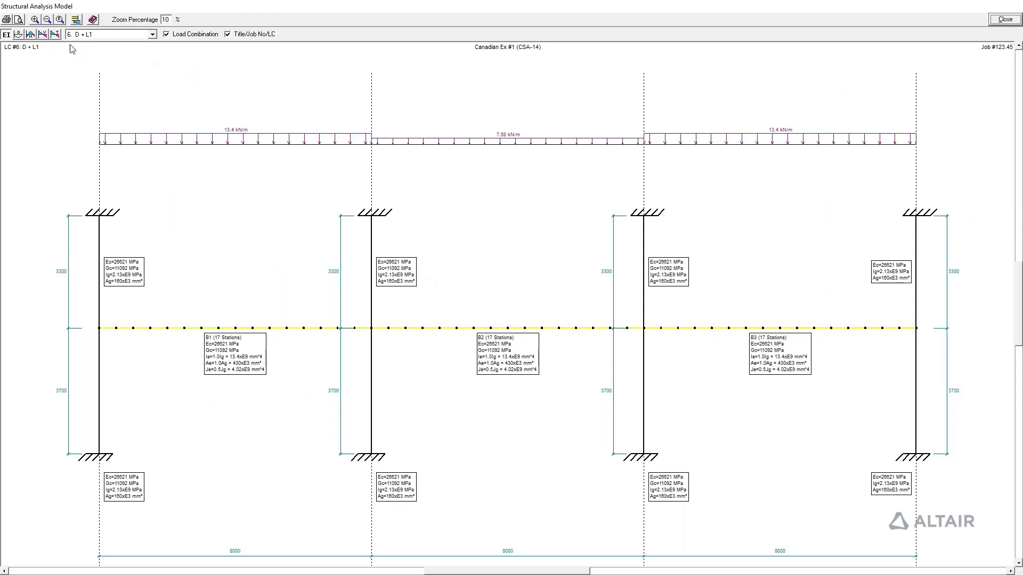
left_click(19, 35)
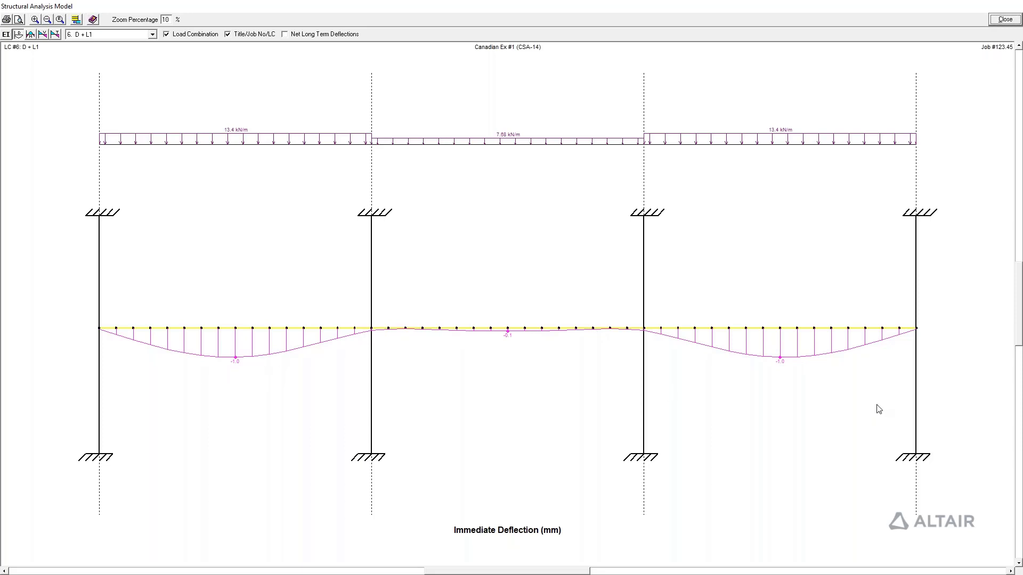
left_click(317, 35)
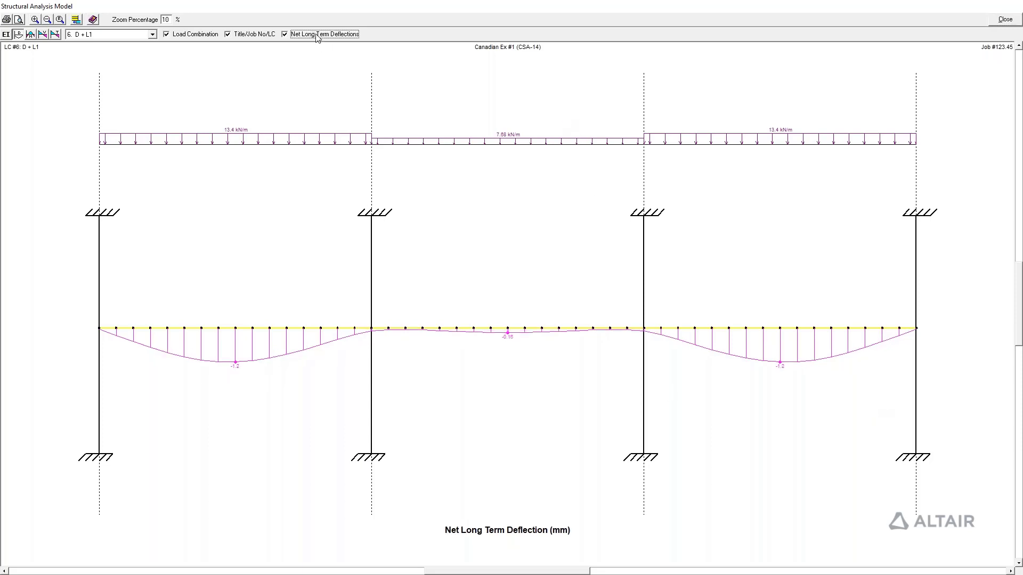
left_click(317, 35)
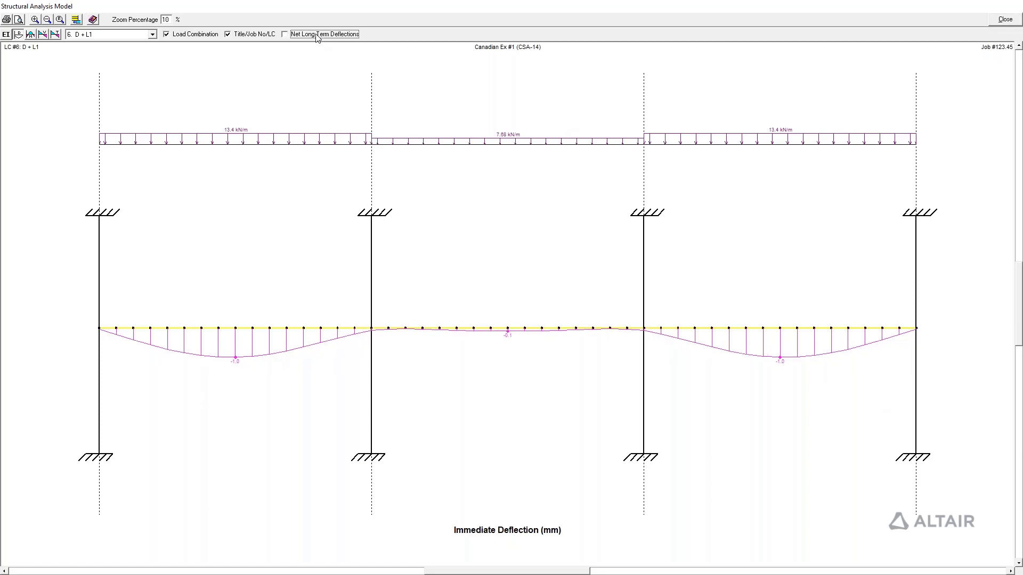
left_click(317, 36)
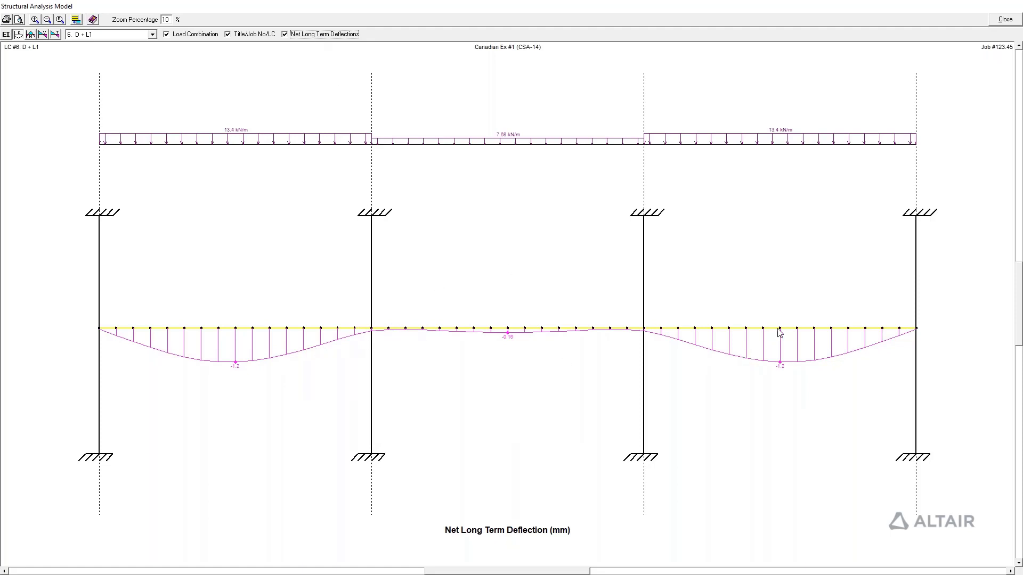
left_click(1005, 19)
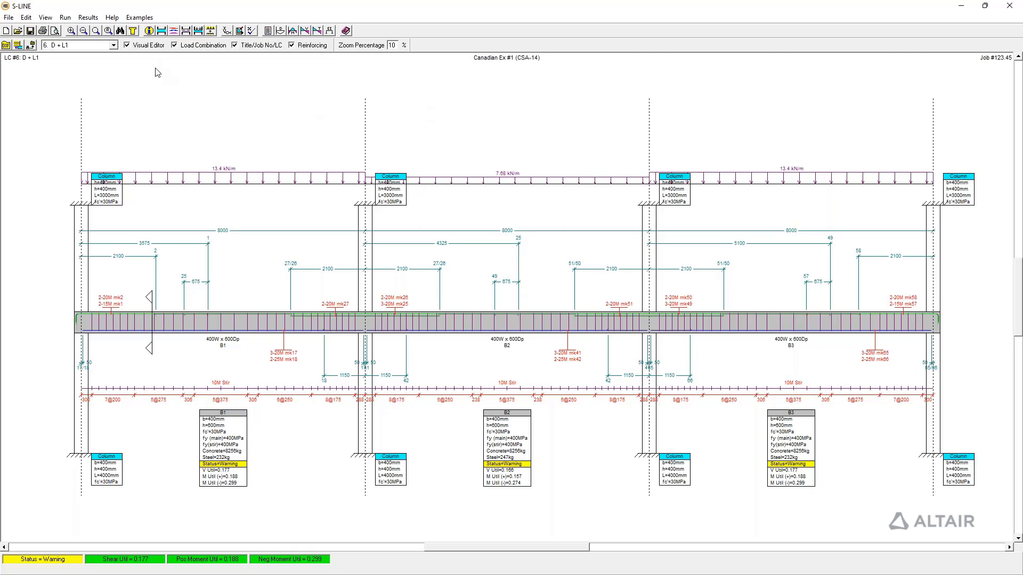
Step: Open the results report and examine member B1's properties, reinforcing, loads and bending moment results
left_click(96, 19)
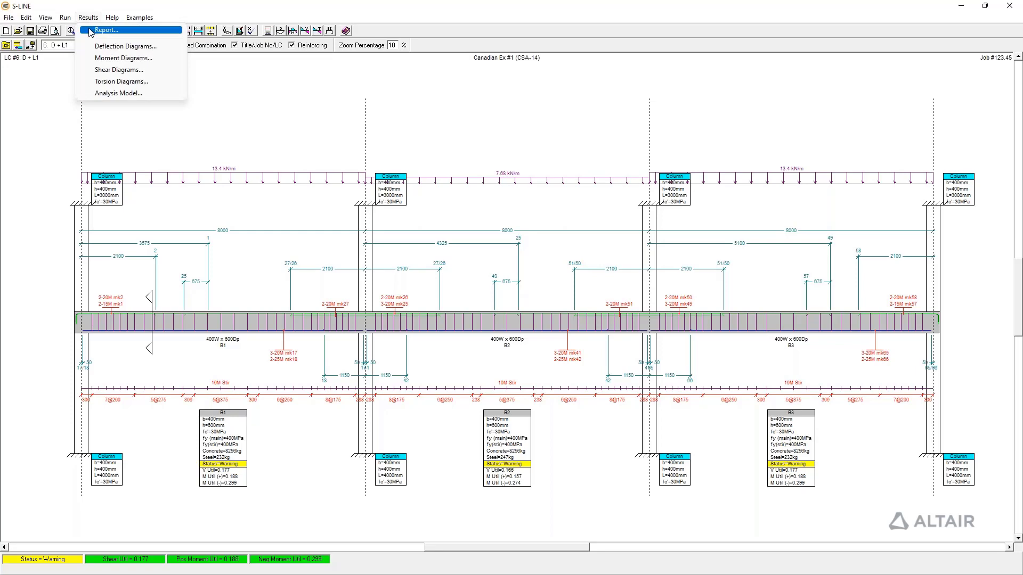
left_click(92, 30)
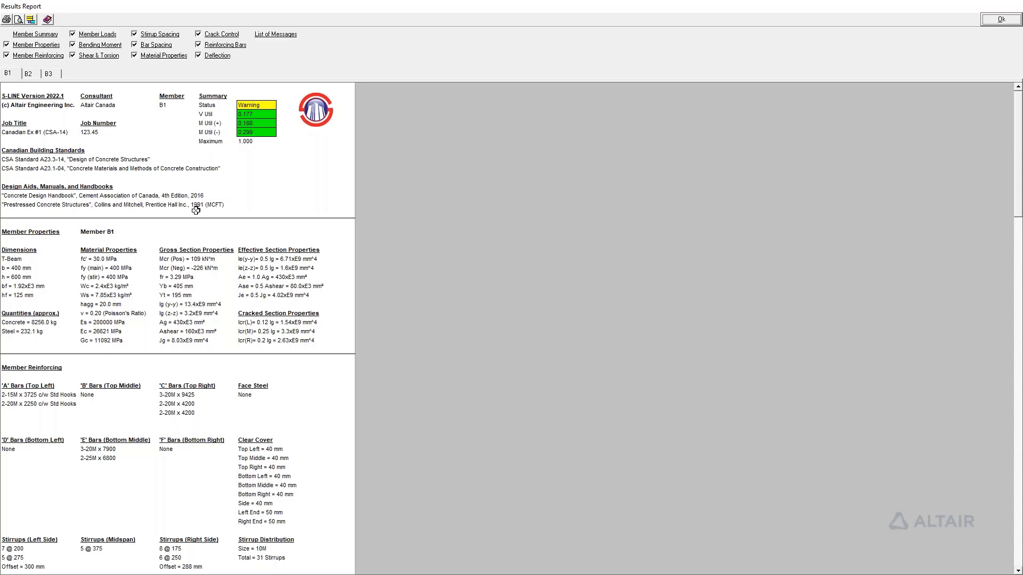
scroll(196, 211, "down", 4)
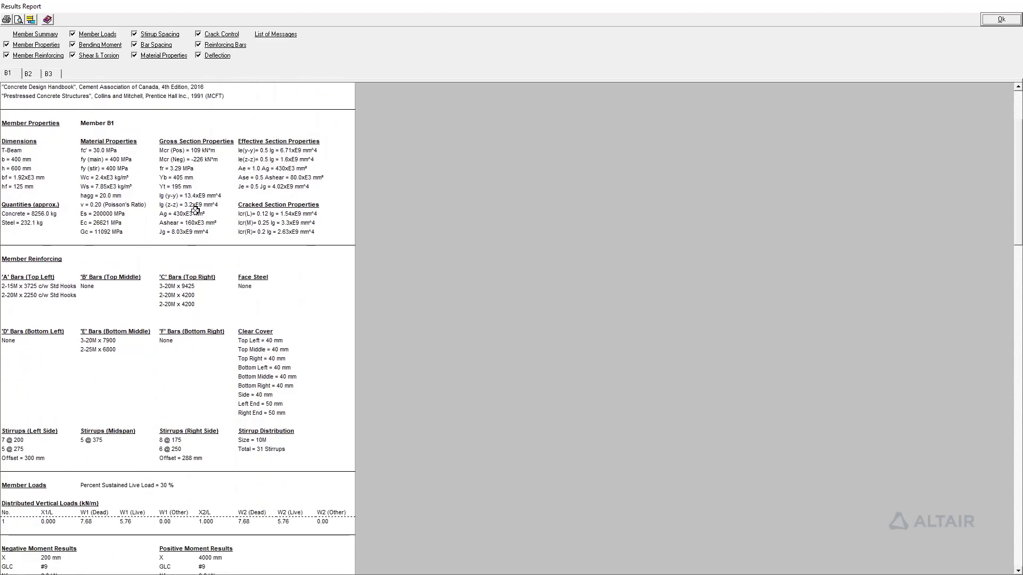
scroll(195, 210, "down", 7)
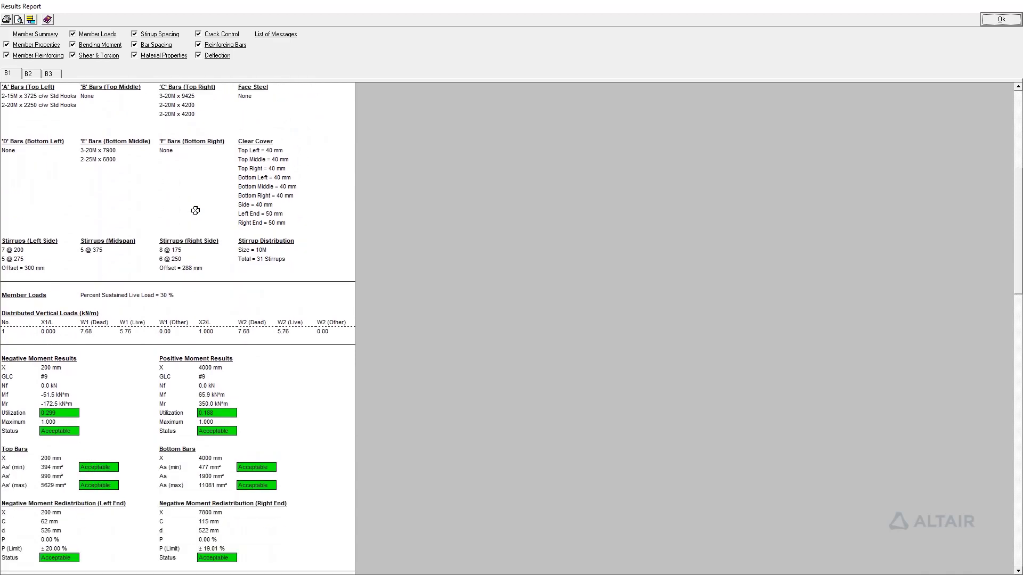
scroll(195, 211, "down", 4)
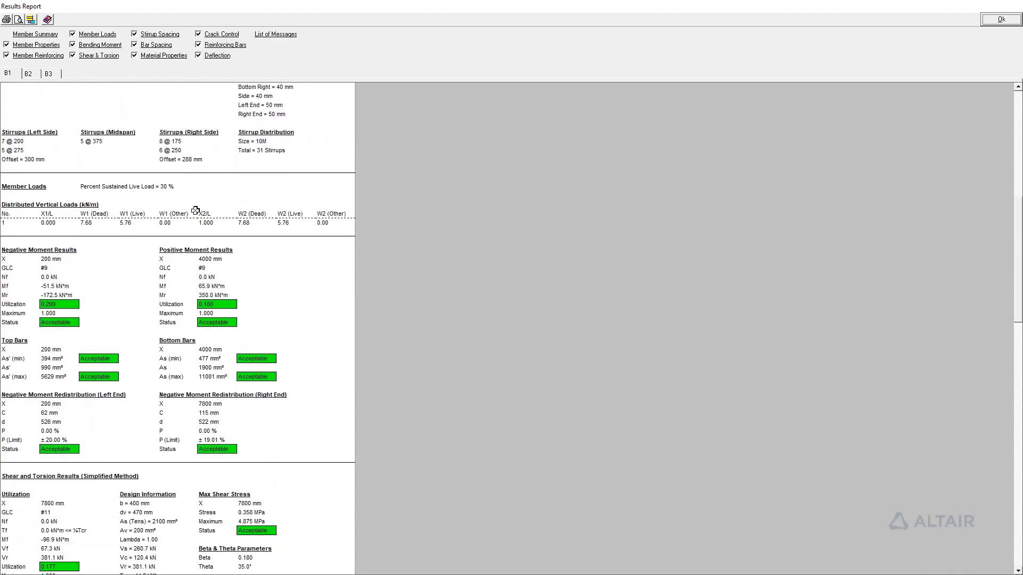
scroll(196, 211, "down", 1)
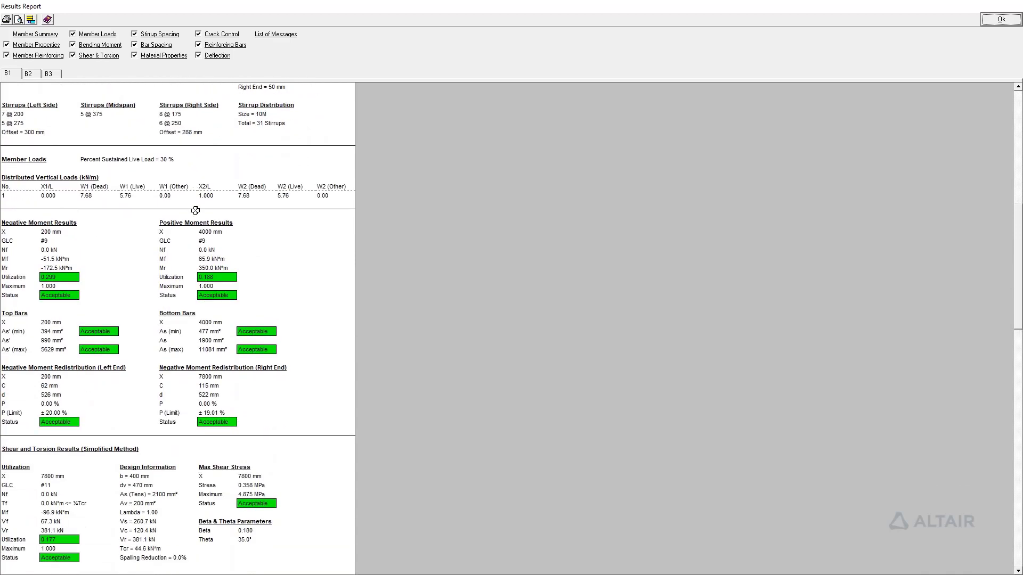
scroll(196, 211, "down", 6)
scroll(196, 210, "up", 1)
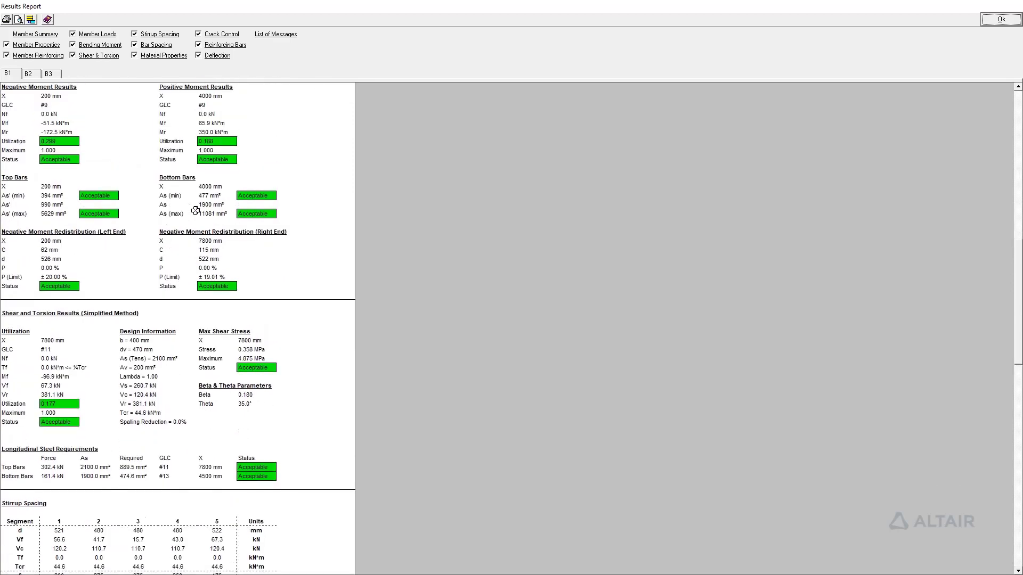
scroll(136, 196, "up", 1)
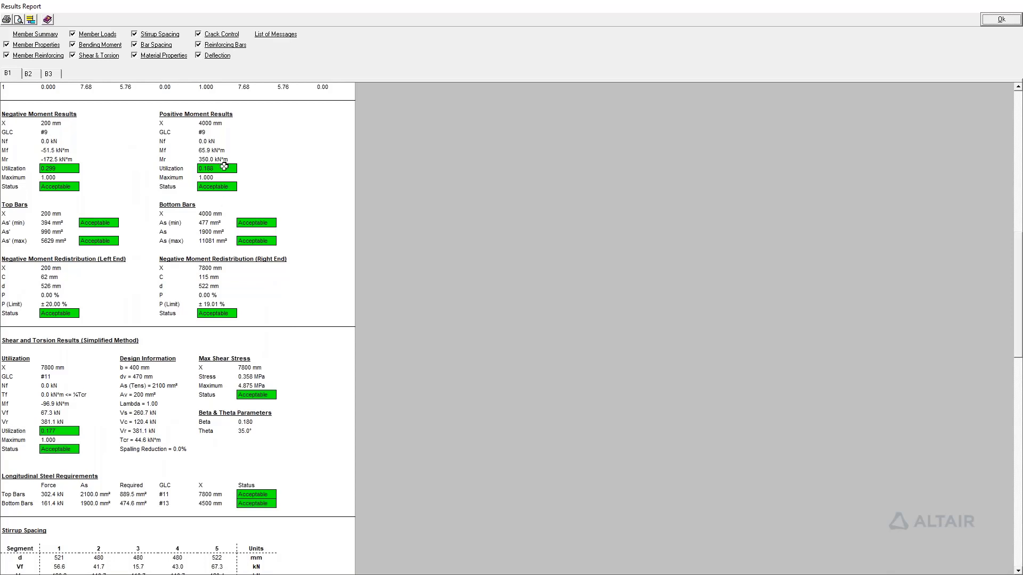
scroll(246, 222, "up", 1)
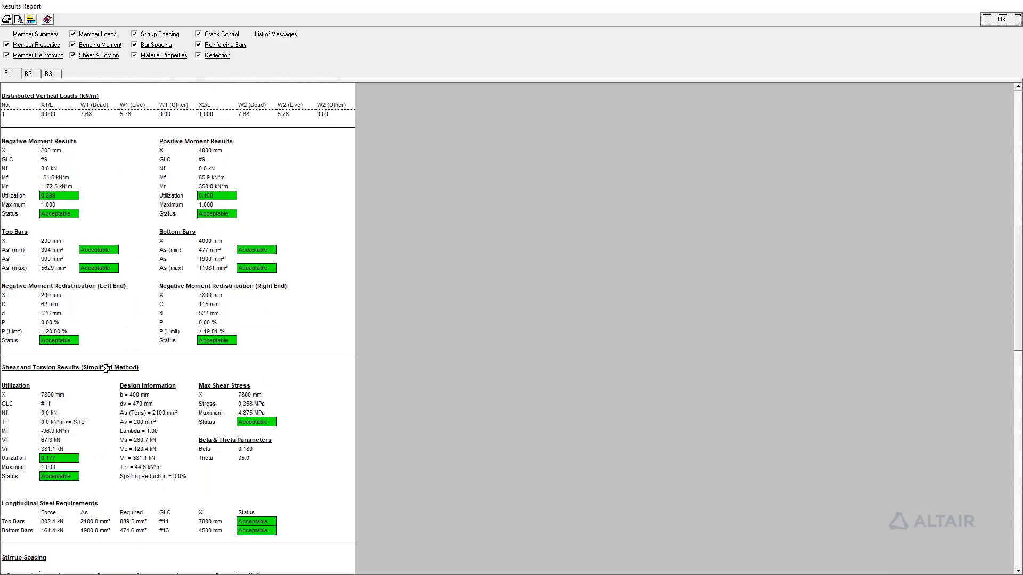
Step: Examine B1's shear and torsion, stirrup spacing, bar spacing, crack control and deflection results through to the list of messages
scroll(106, 369, "down", 2)
scroll(105, 369, "down", 8)
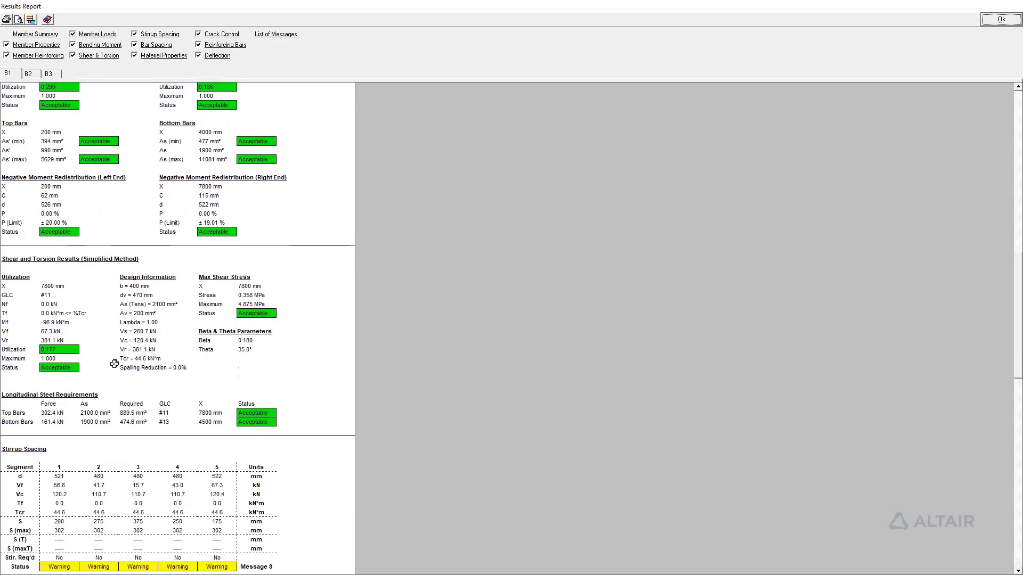
scroll(105, 353, "down", 1)
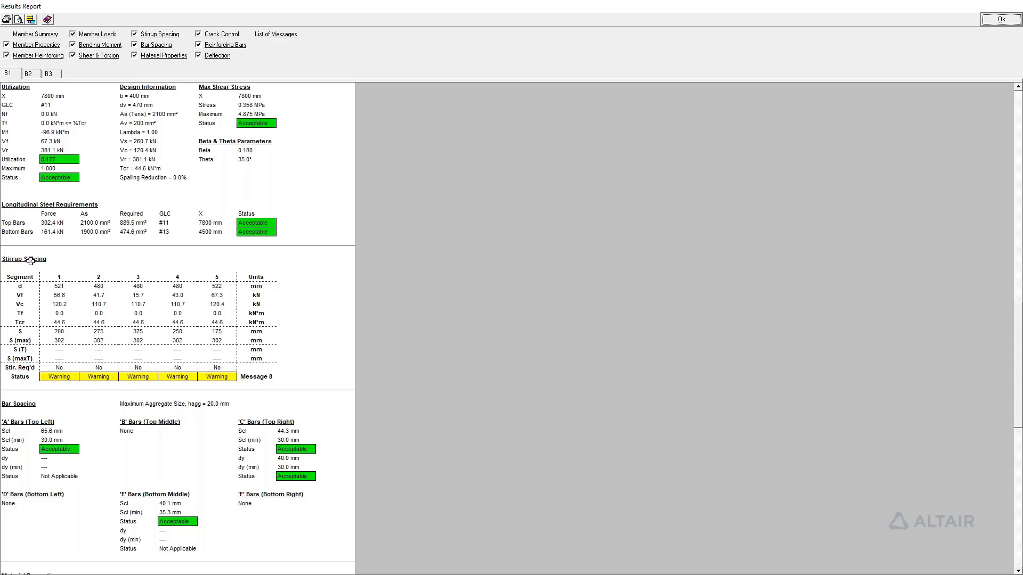
scroll(31, 261, "down", 9)
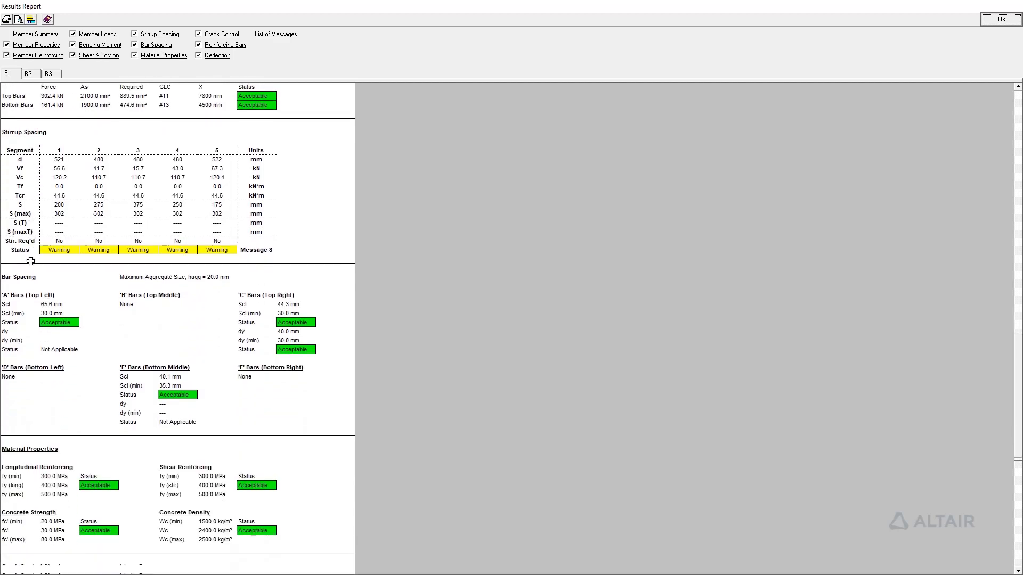
scroll(31, 260, "down", 11)
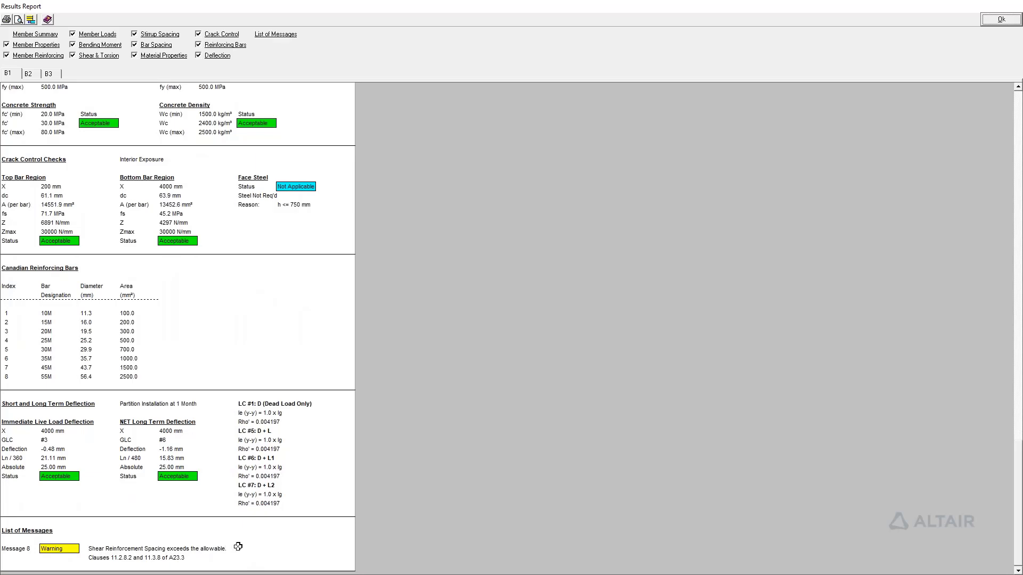
Step: Compare B1's stirrup spacings with their maximum, recheck the list of messages, and close the report
scroll(238, 532, "up", 15)
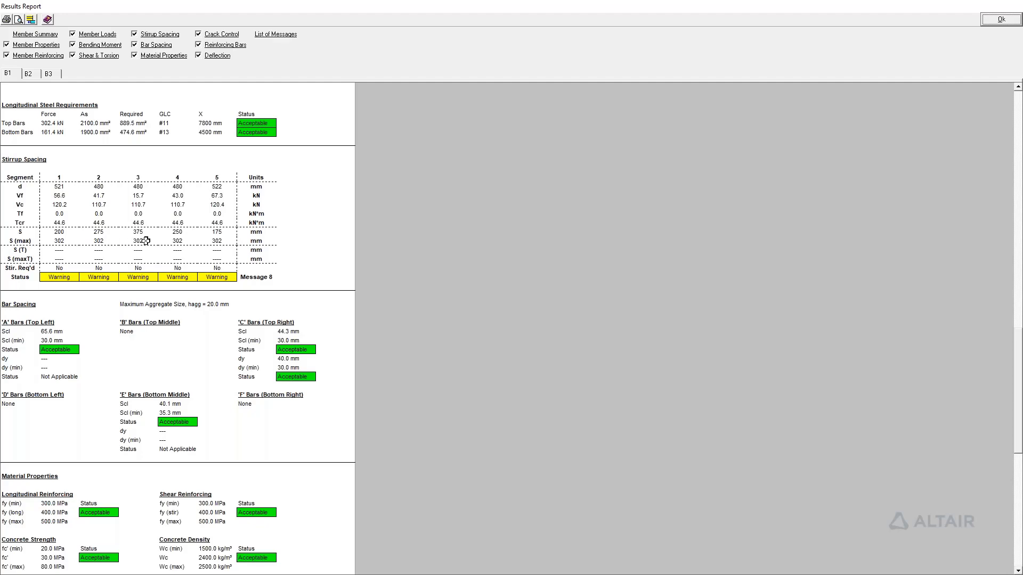
scroll(145, 241, "down", 14)
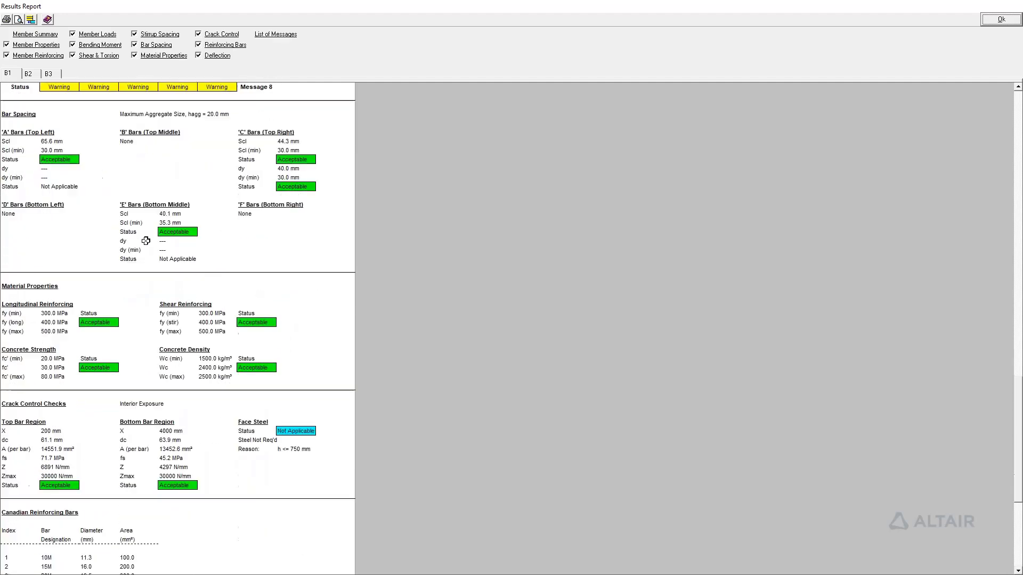
scroll(146, 241, "down", 2)
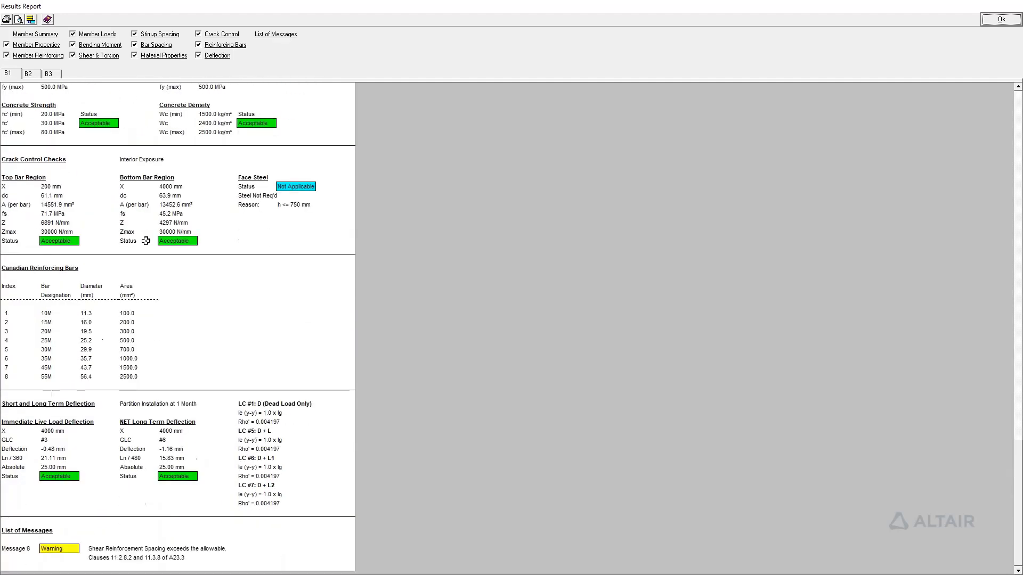
left_click(1004, 25)
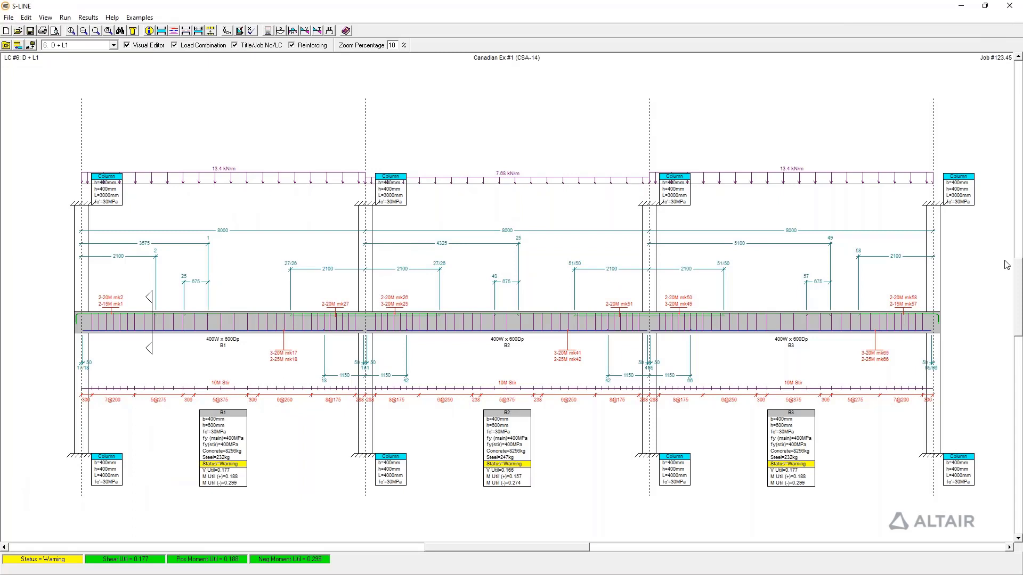
Step: Open the member reinforcing settings, check the stirrup sets and spacings of member B1, and close them
left_click(26, 18)
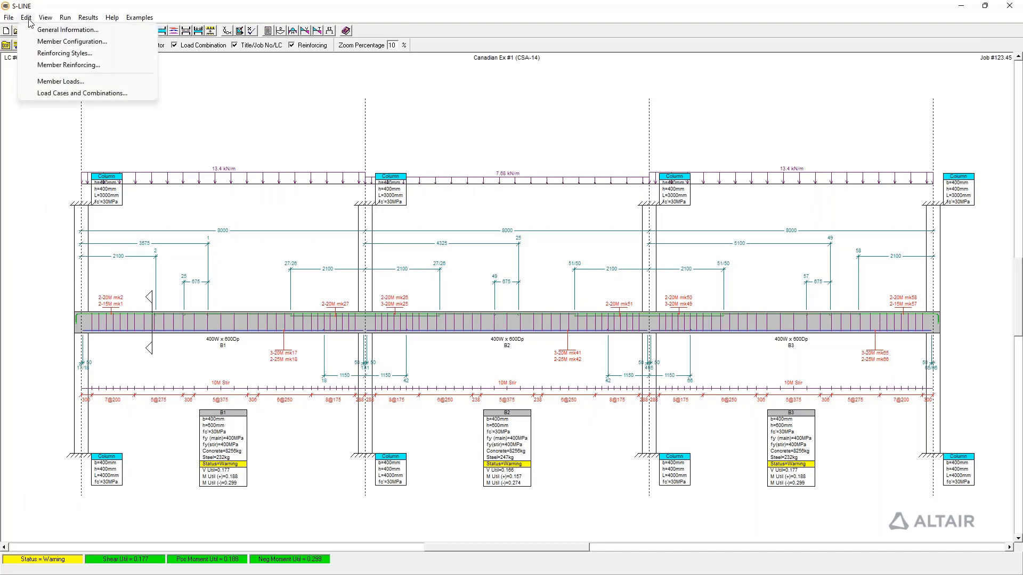
left_click(68, 64)
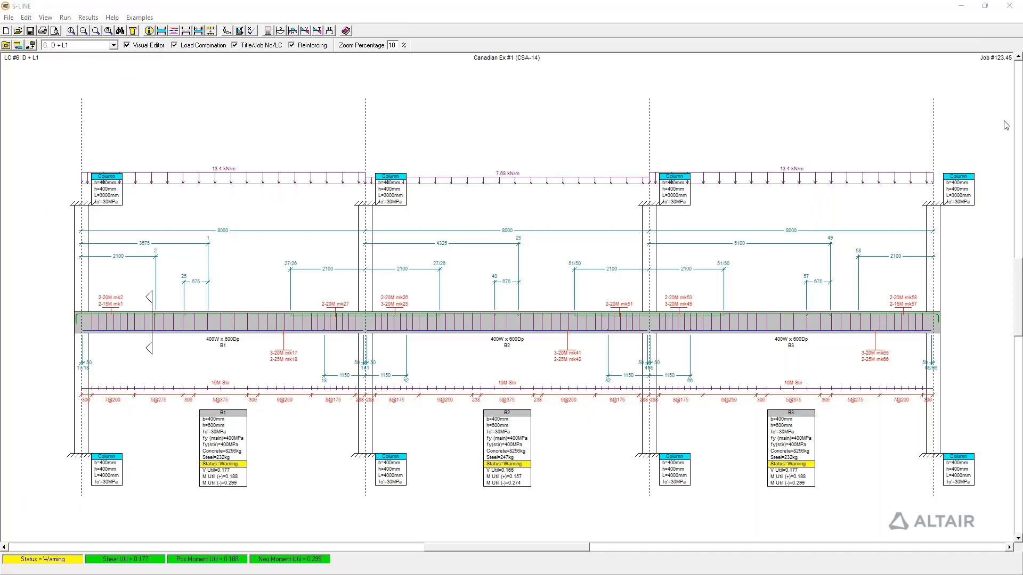
scroll(367, 254, "down", 10)
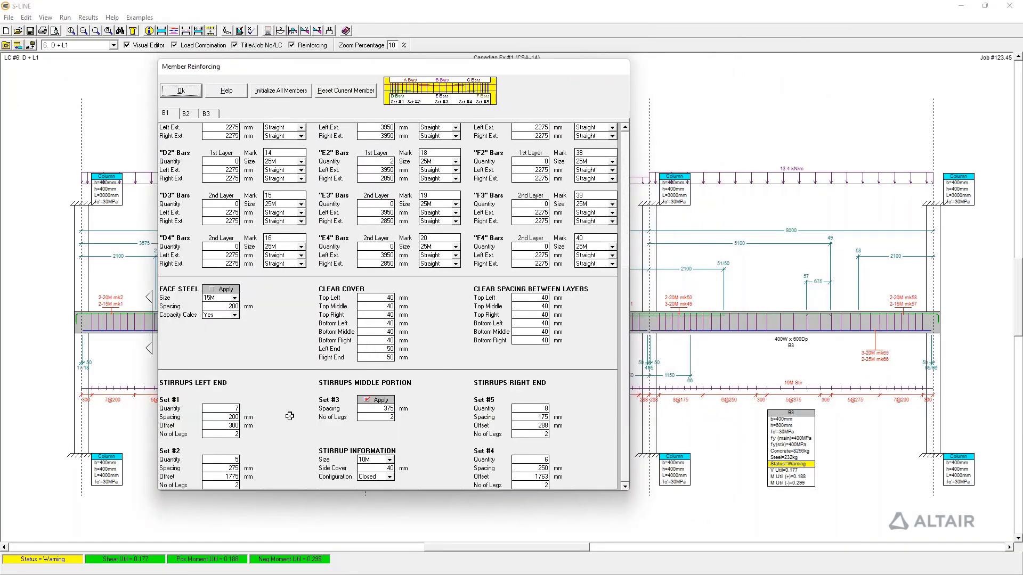
double_click(229, 417)
double_click(232, 468)
left_click(181, 90)
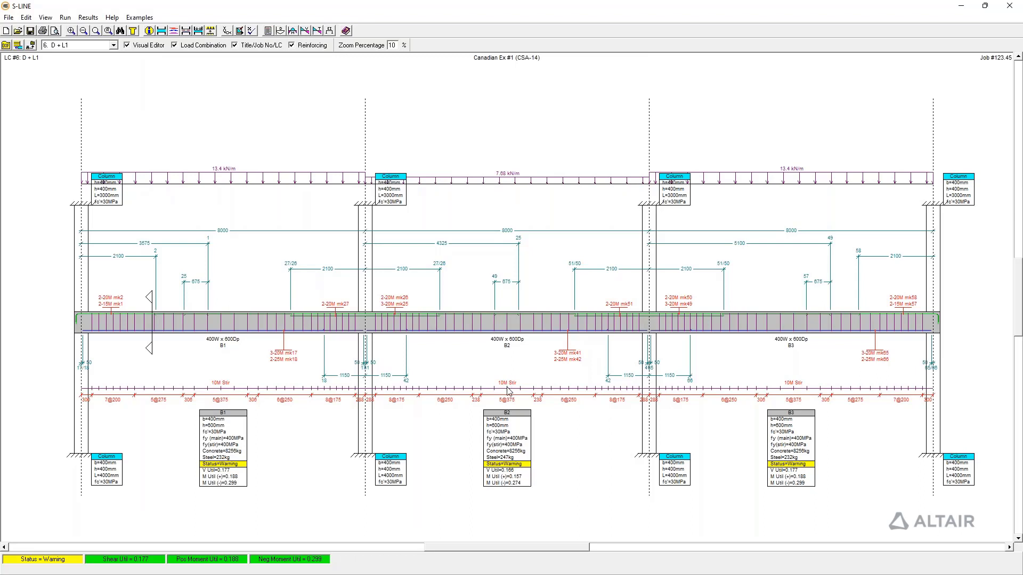
Step: Set B1's middle stirrup spacing to 350 mm and the adjoining left-end set to 6@275, then rerun the analysis and code check
left_click(224, 403)
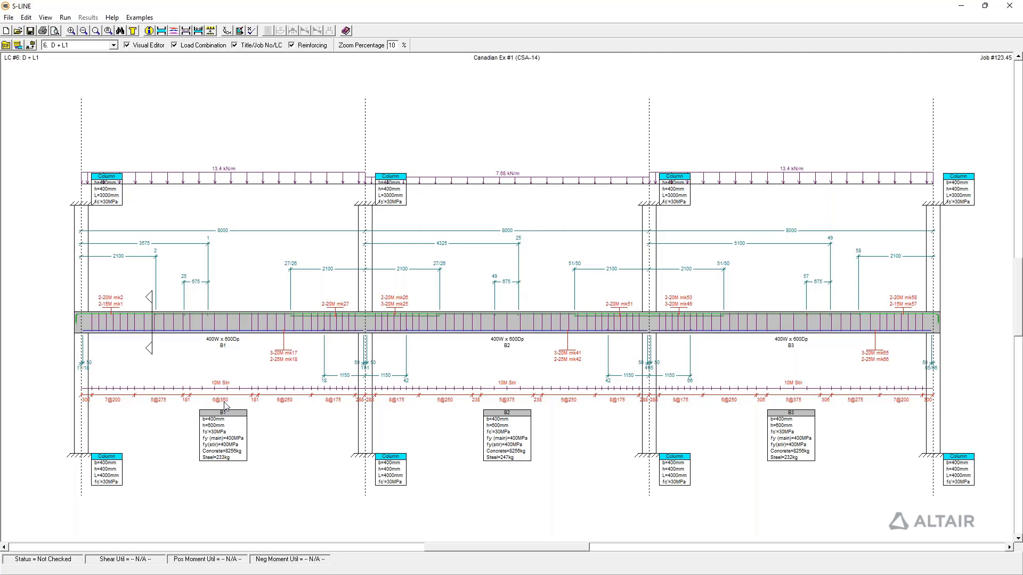
left_click(156, 405)
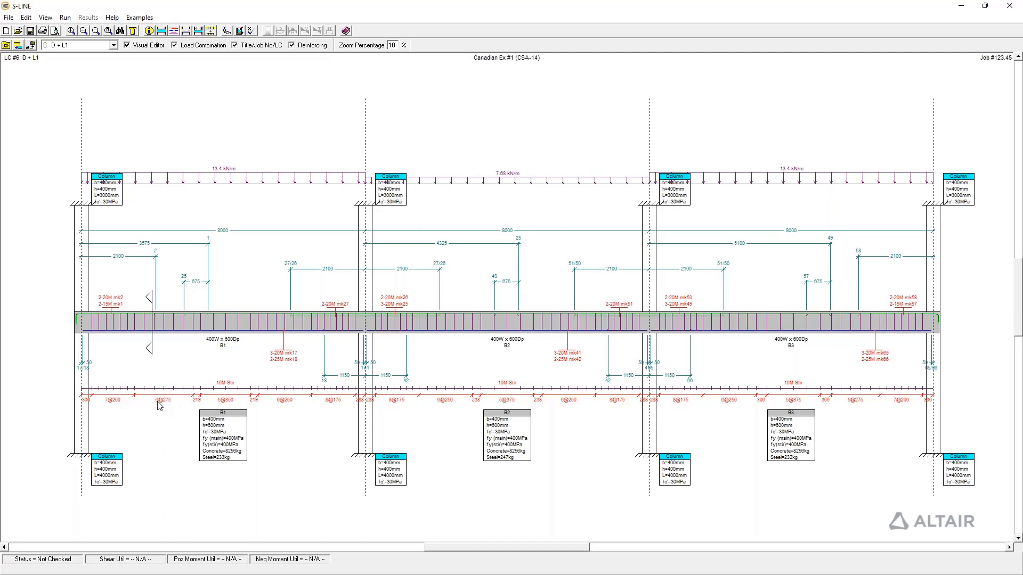
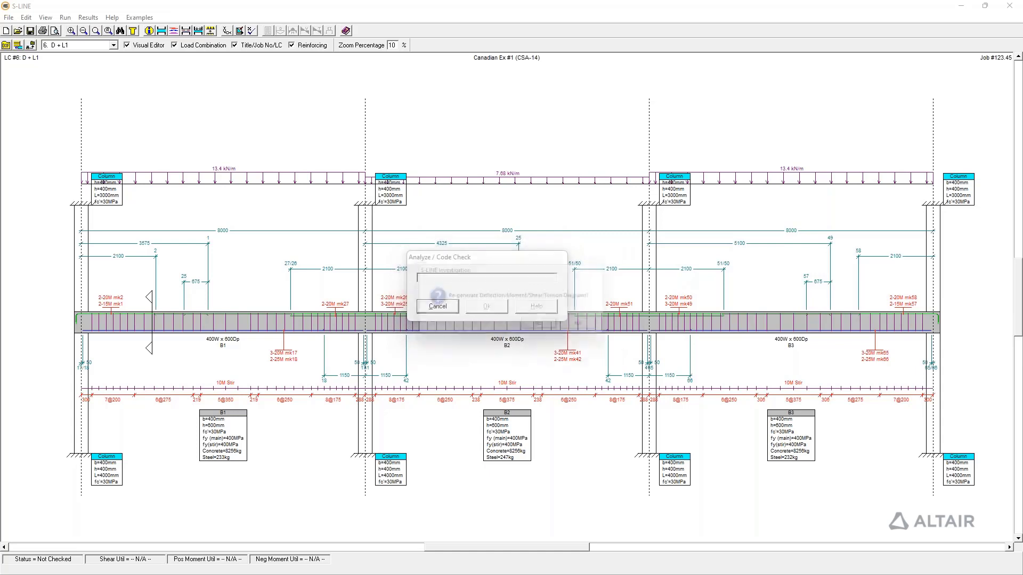
left_click(536, 331)
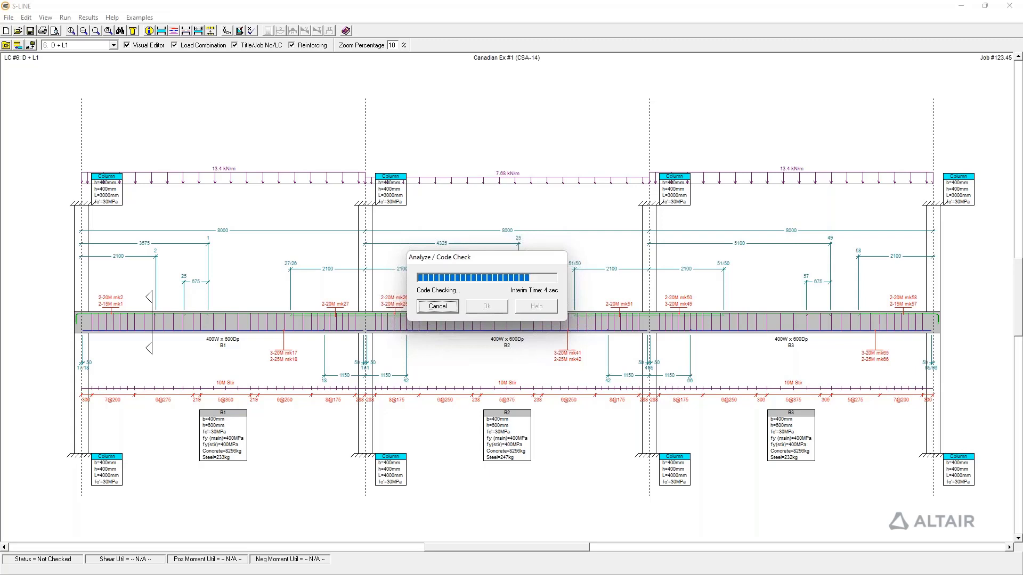
left_click(476, 312)
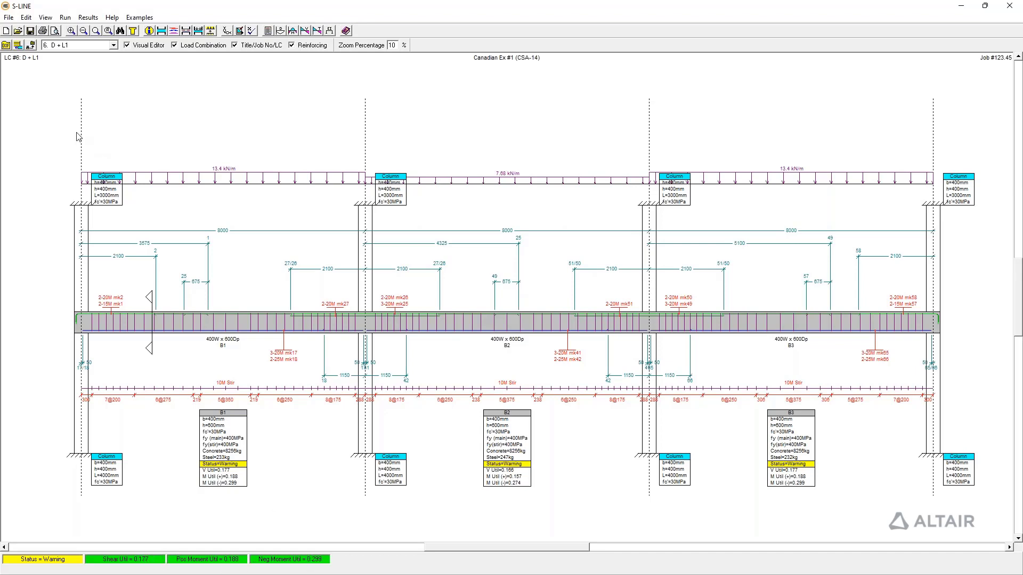
Step: Review the design constraints of members B1, B2 and B3, freeze B1's depth (h), and accept the constraints
left_click(65, 17)
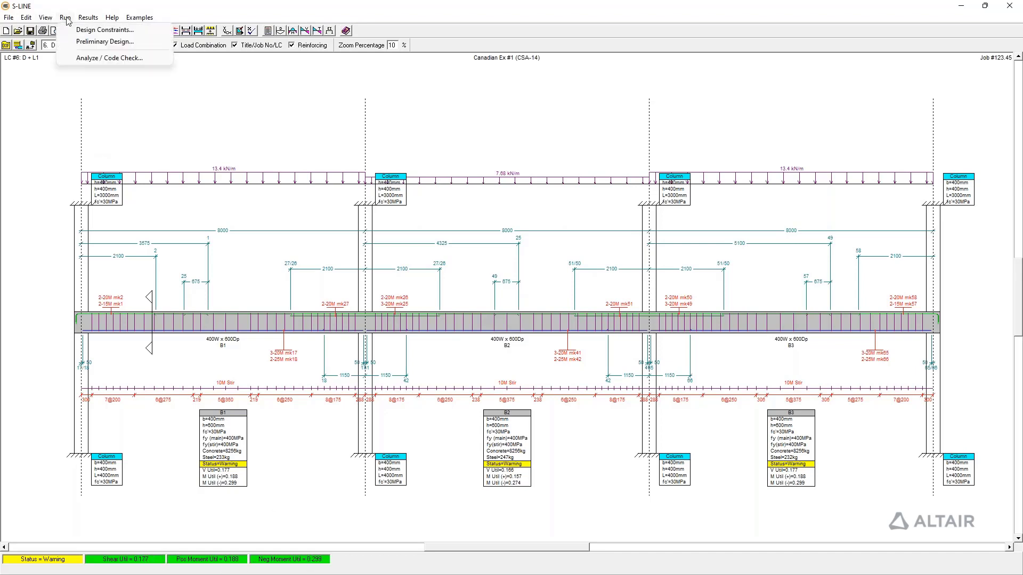
key("Escape")
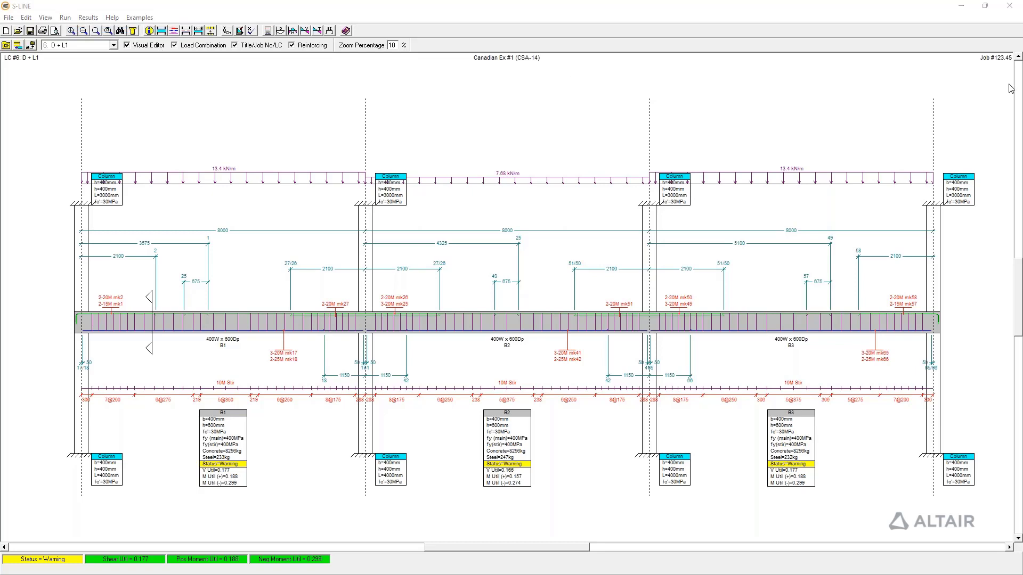
left_click_drag(942, 107, 427, 187)
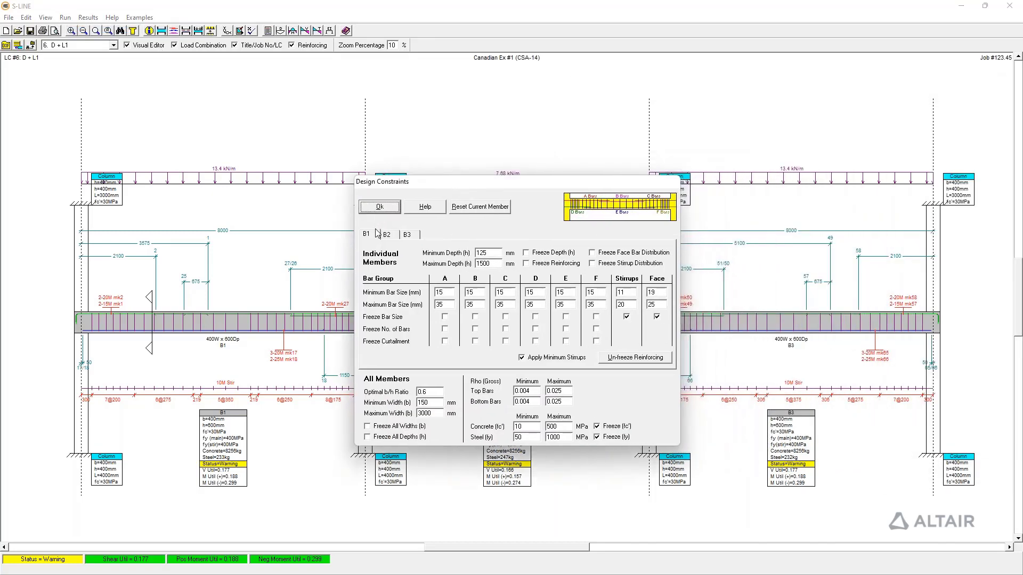
left_click(386, 235)
left_click(414, 236)
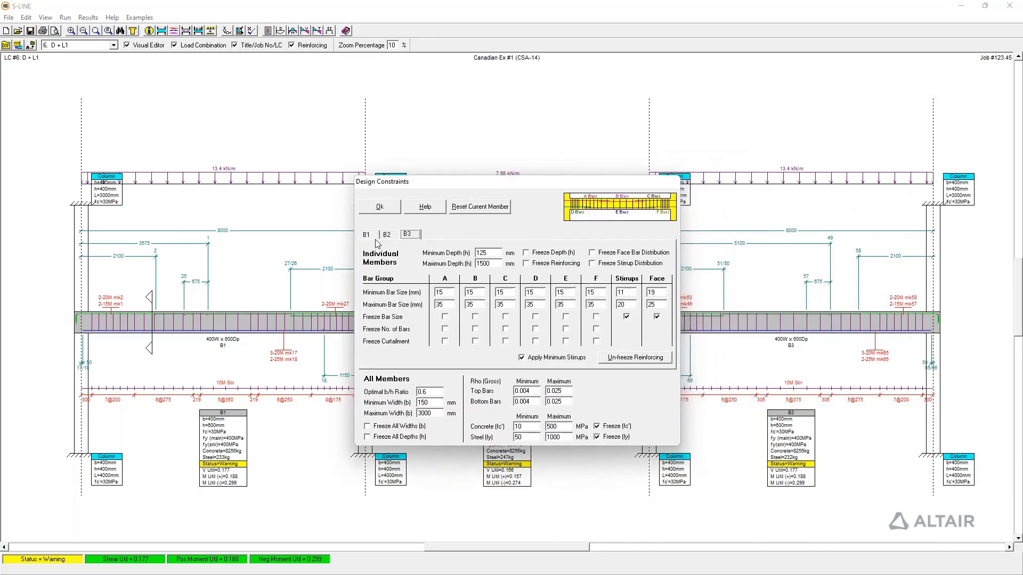
left_click(367, 235)
left_click(533, 256)
left_click(380, 206)
Step: Open the preliminary design and run it on the beam under the current design constraints
left_click(88, 18)
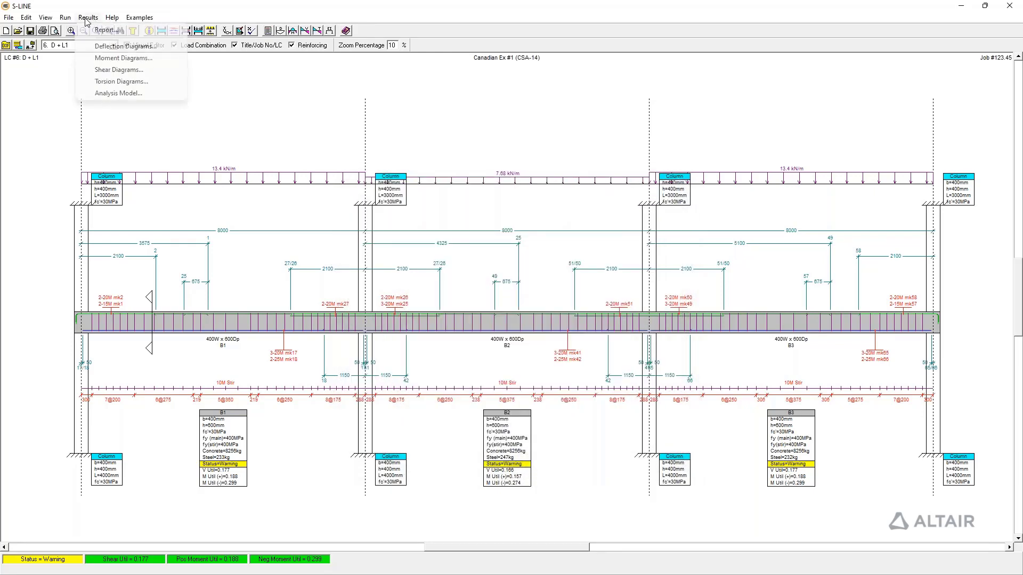
mouse_move(65, 18)
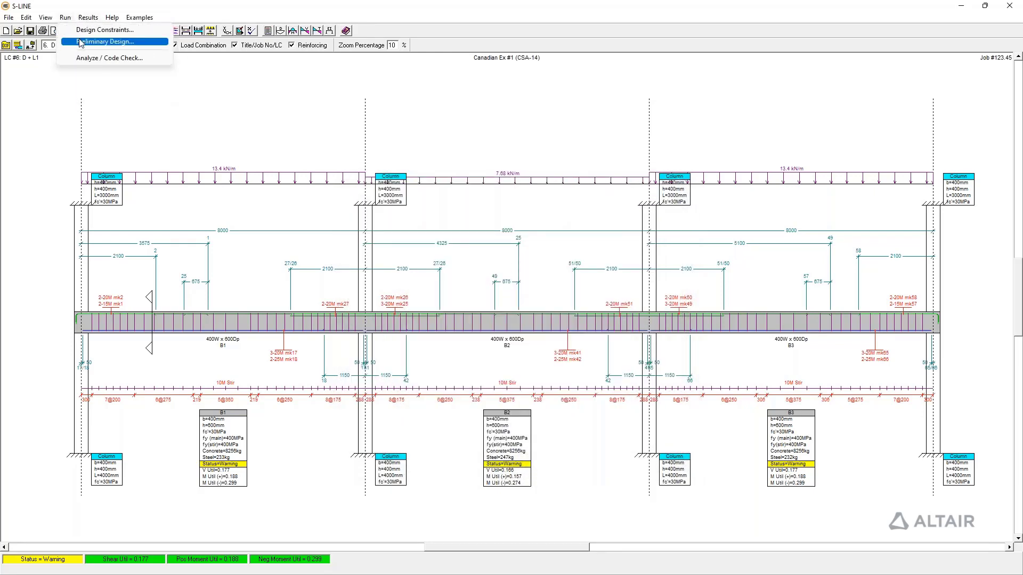
left_click(80, 41)
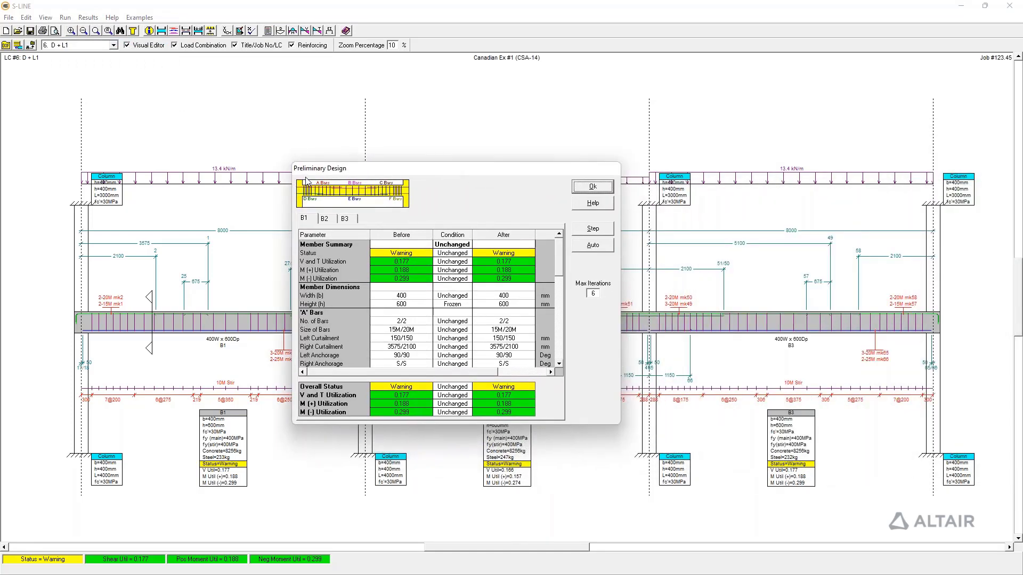
left_click_drag(413, 169, 392, 125)
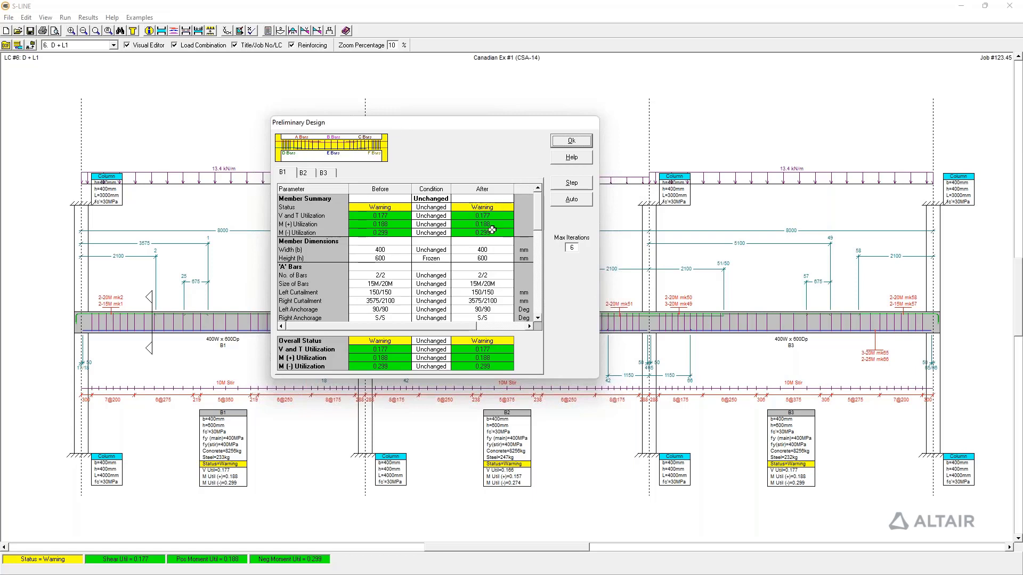
left_click(571, 183)
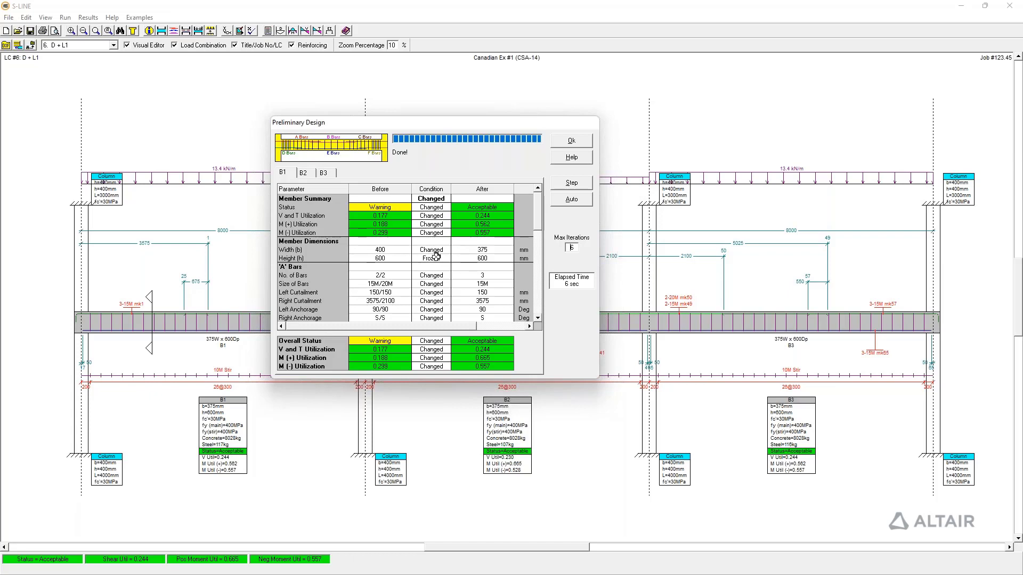
Step: Compare B1's dimensions, bar groups and stirrup distribution before and after the preliminary design, and accept the new design
scroll(436, 257, "down", 1)
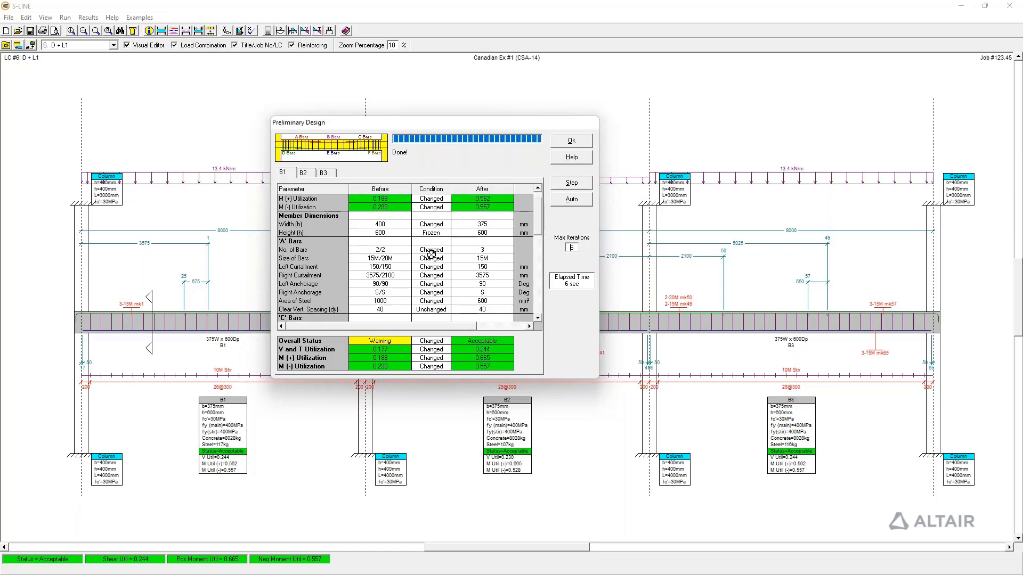
scroll(432, 252, "down", 1)
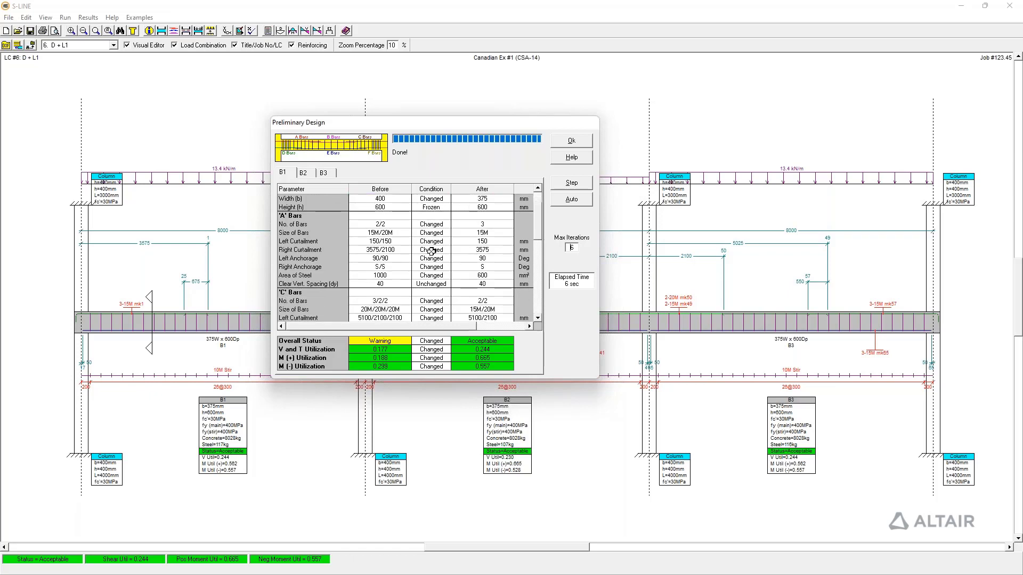
scroll(431, 252, "down", 2)
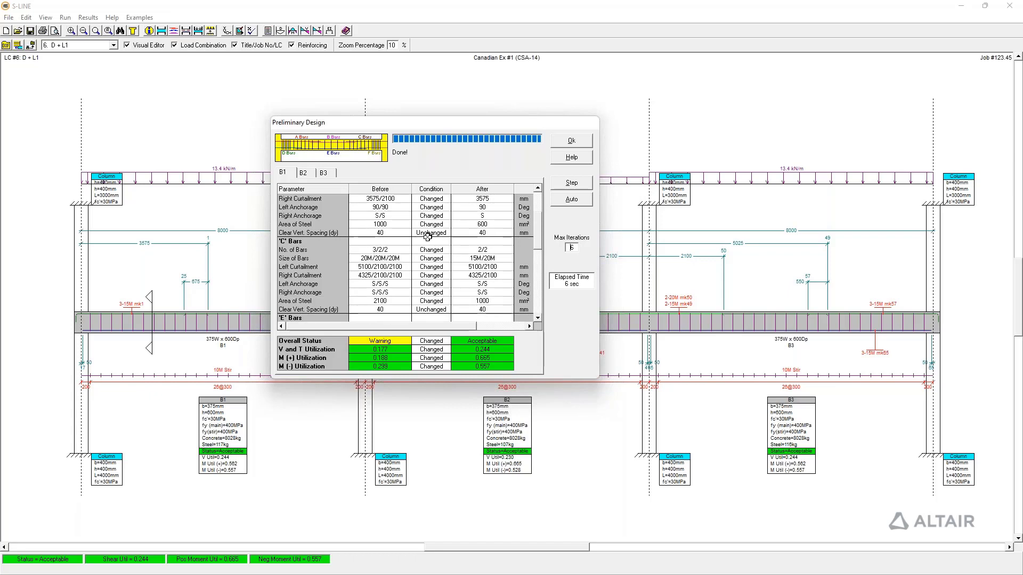
scroll(427, 237, "down", 5)
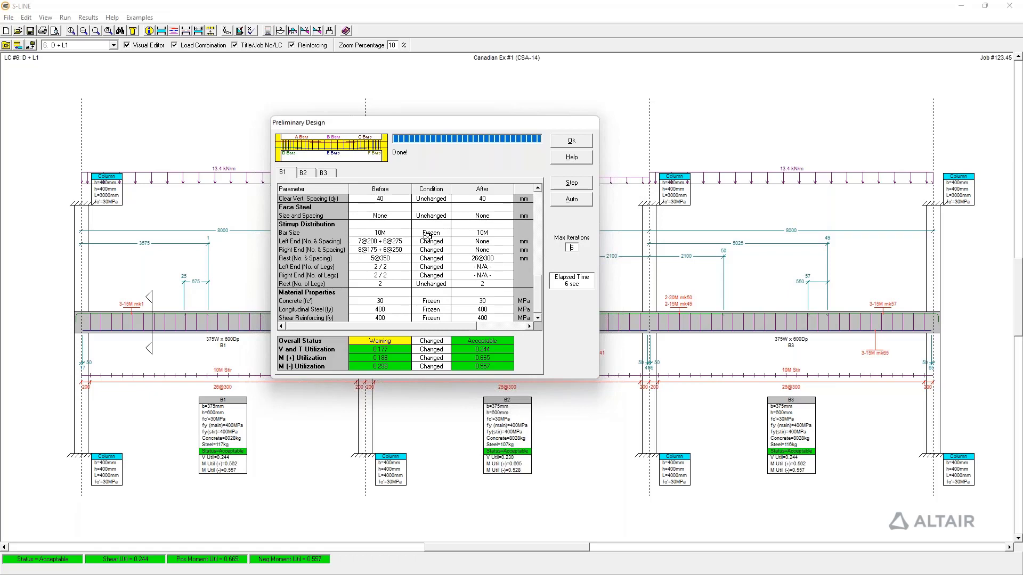
scroll(428, 237, "up", 4)
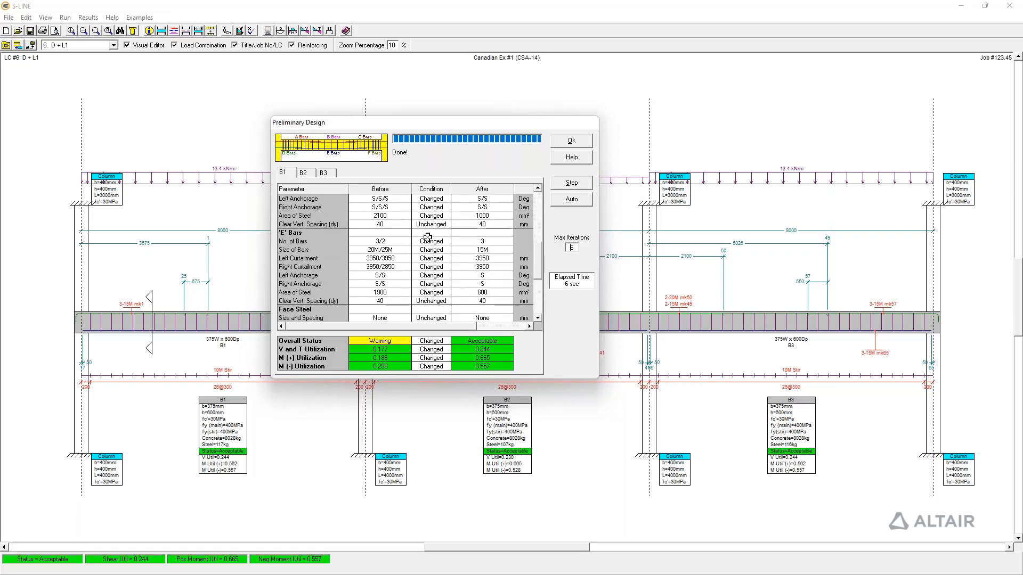
scroll(427, 236, "up", 6)
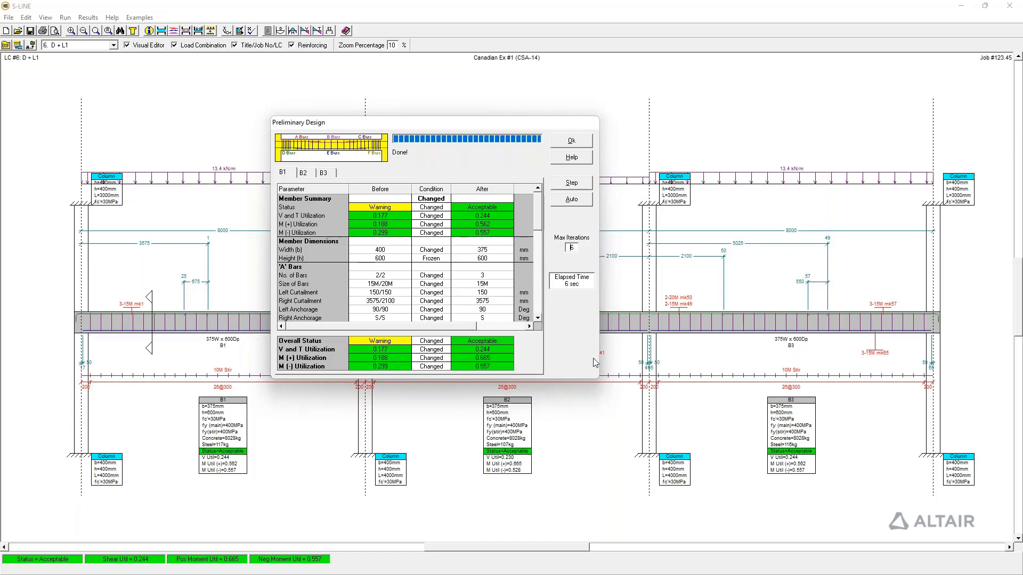
left_click(582, 142)
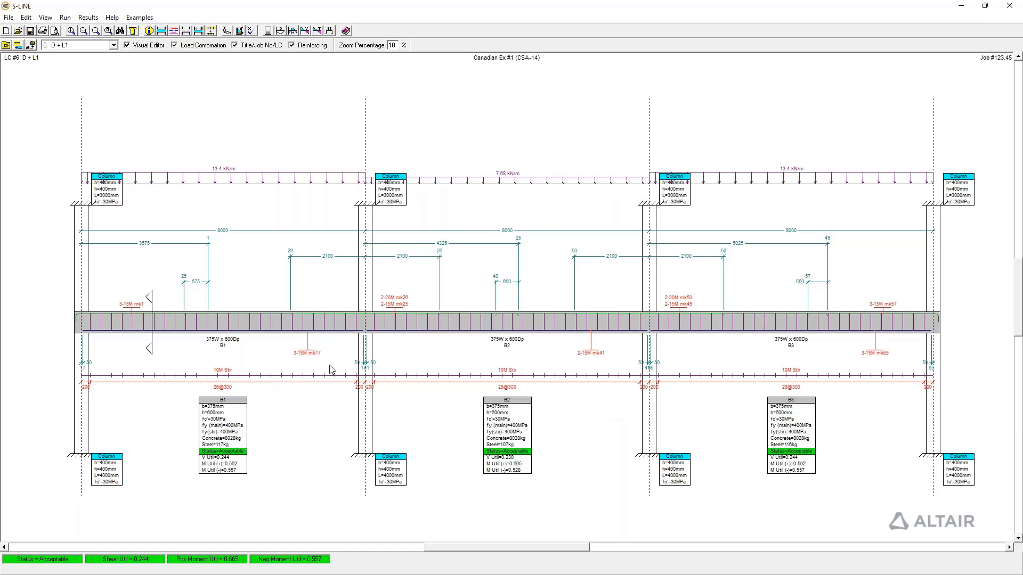
Step: Reduce the bottom 15M bars (mk17) of member B1 to a quantity of 2
left_click(294, 353)
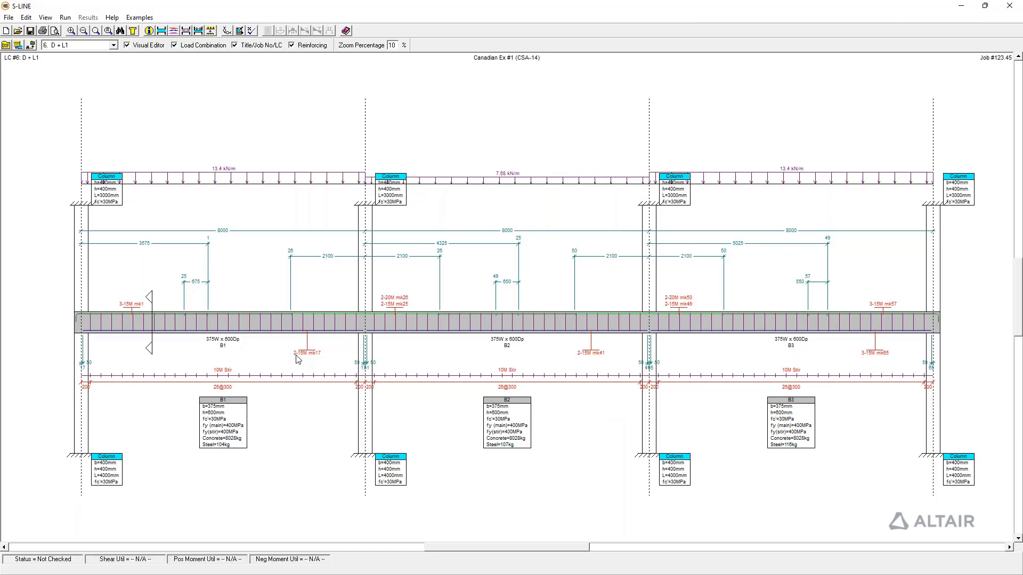
left_click(295, 354)
left_click(295, 355)
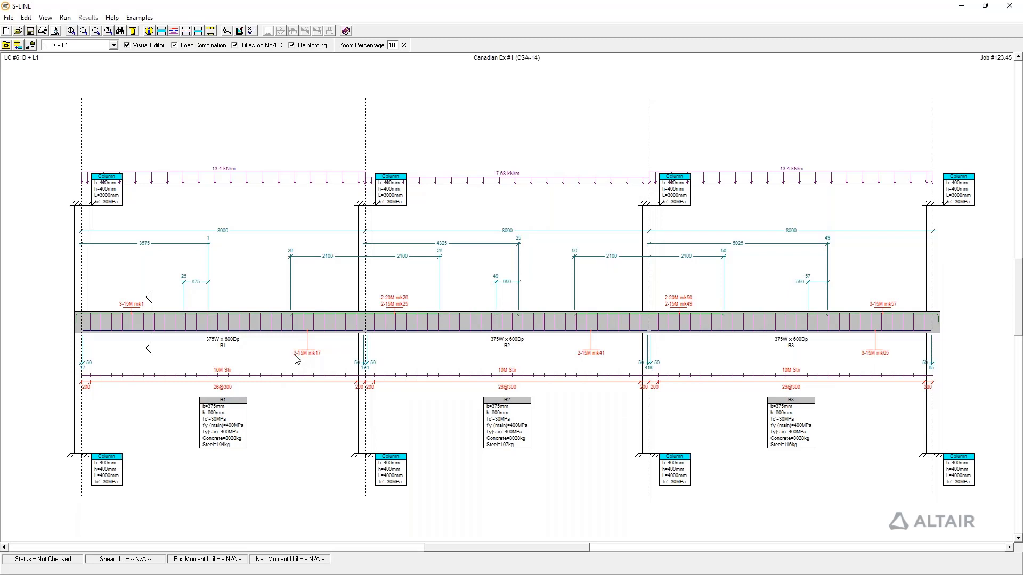